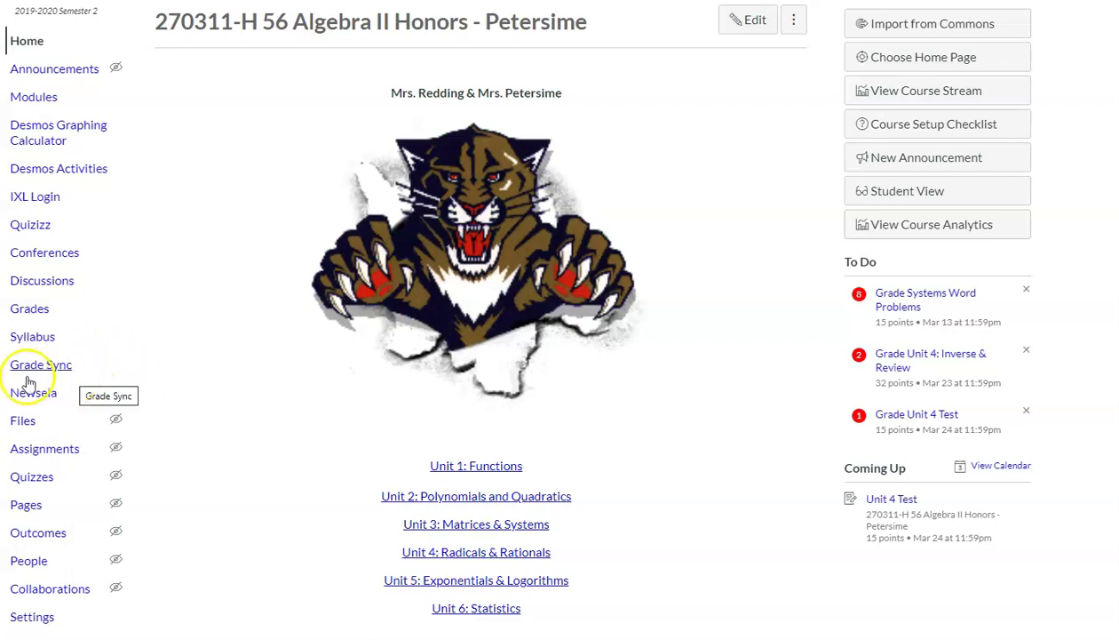
Open the course's navigation settings and save the navigation list with Grade Sync among the visible items.
mouse_move(113, 428)
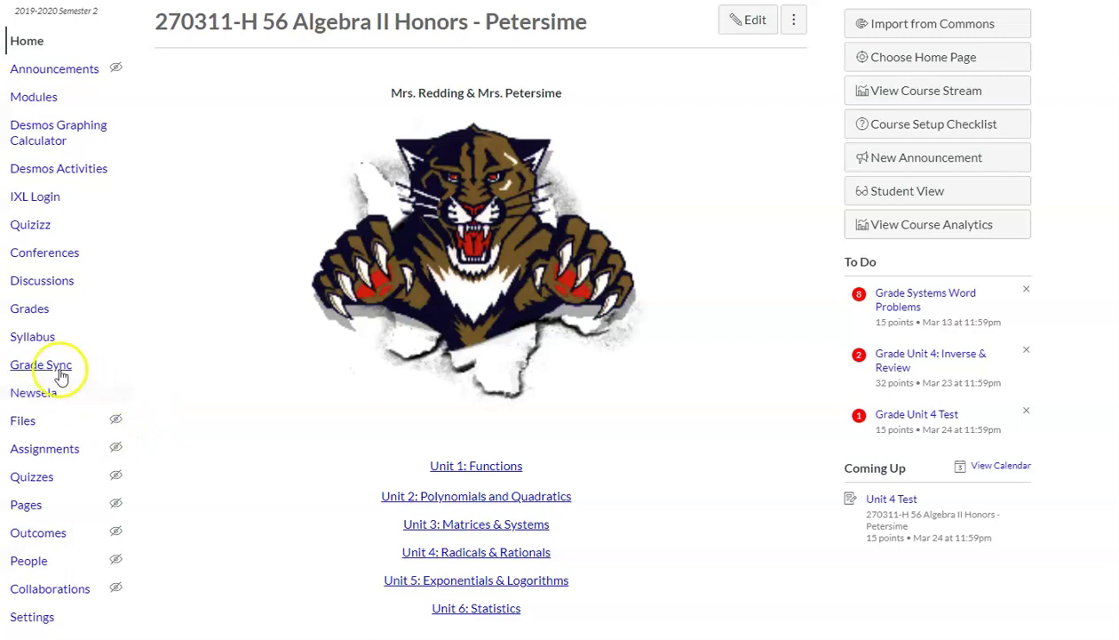
click(42, 617)
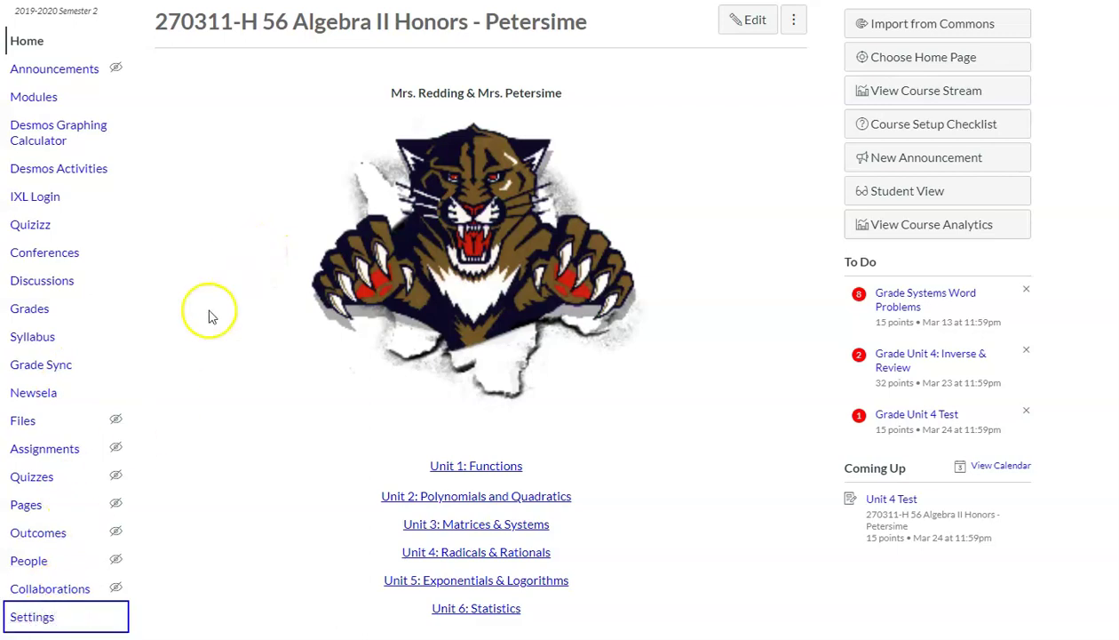
click(32, 622)
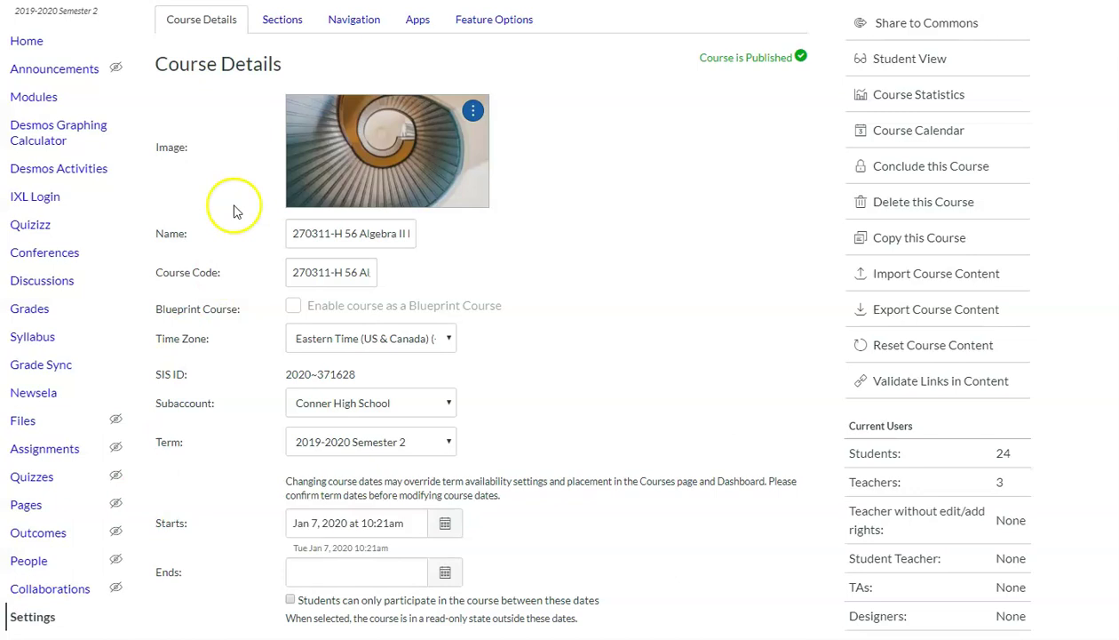
click(347, 23)
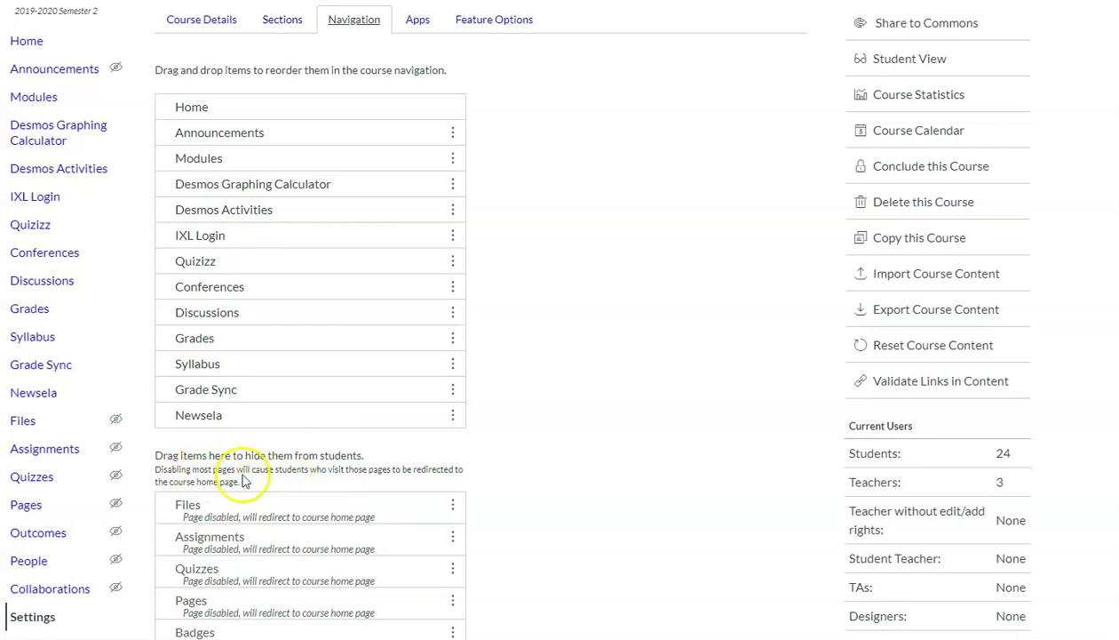
scroll(558, 405, down, 3)
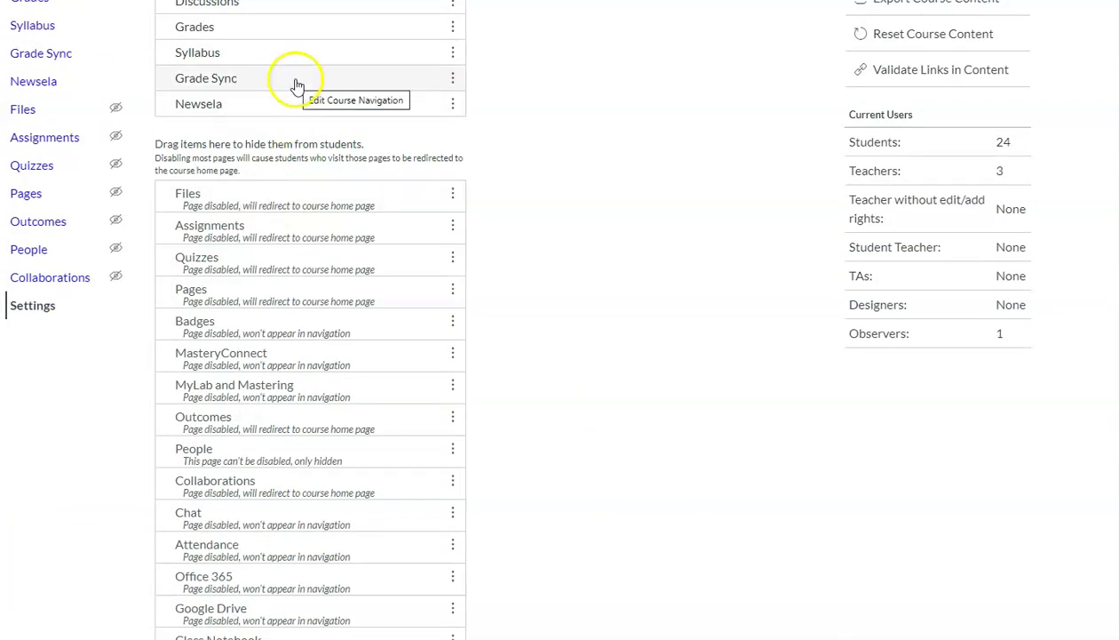
scroll(502, 218, down, 2)
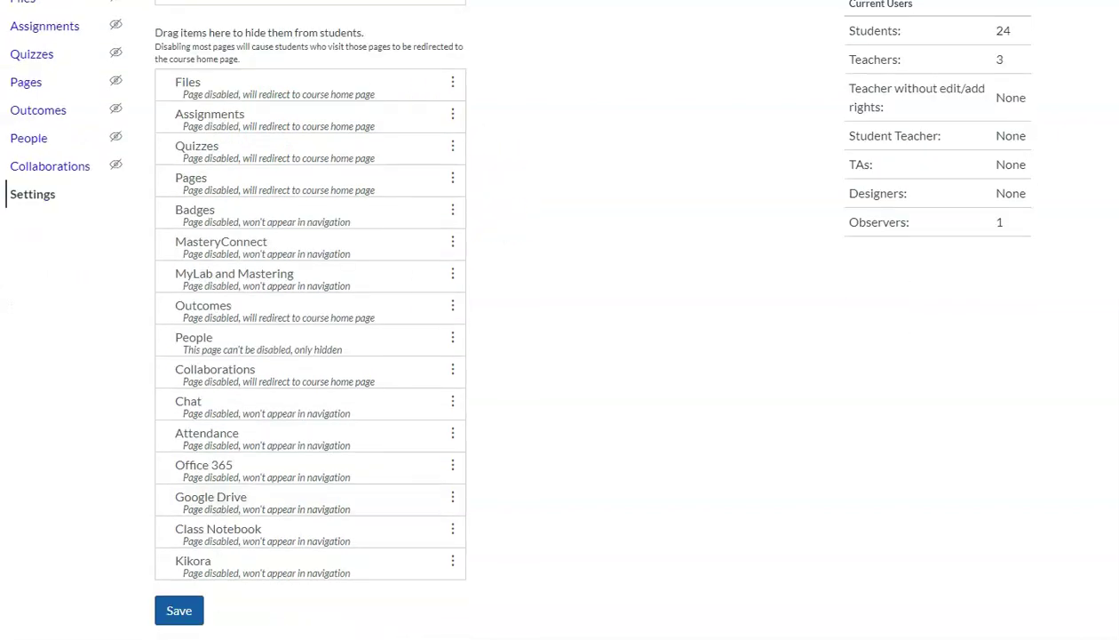
click(176, 611)
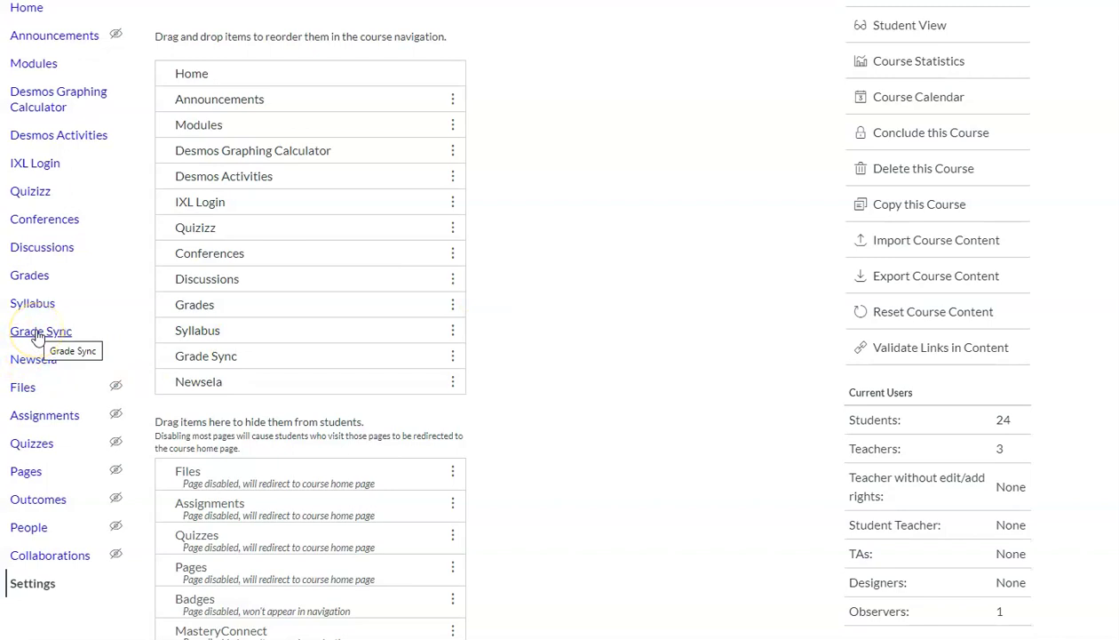
In Grade Sync, save the Scheduled Daily Sync option and run a bulk grade passback for this course.
click(37, 333)
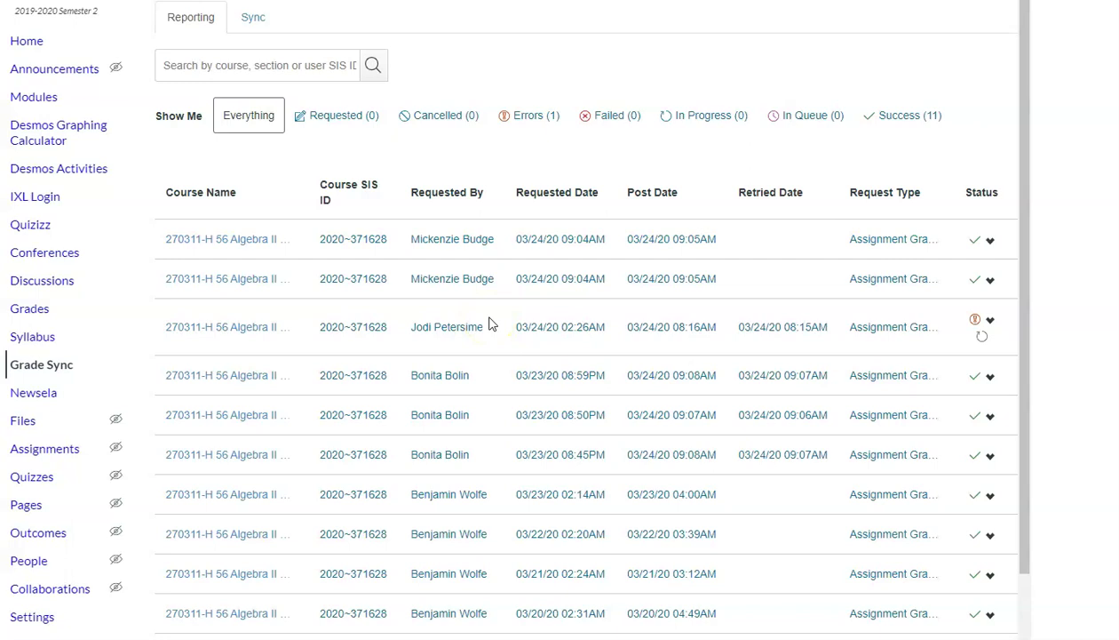
click(256, 20)
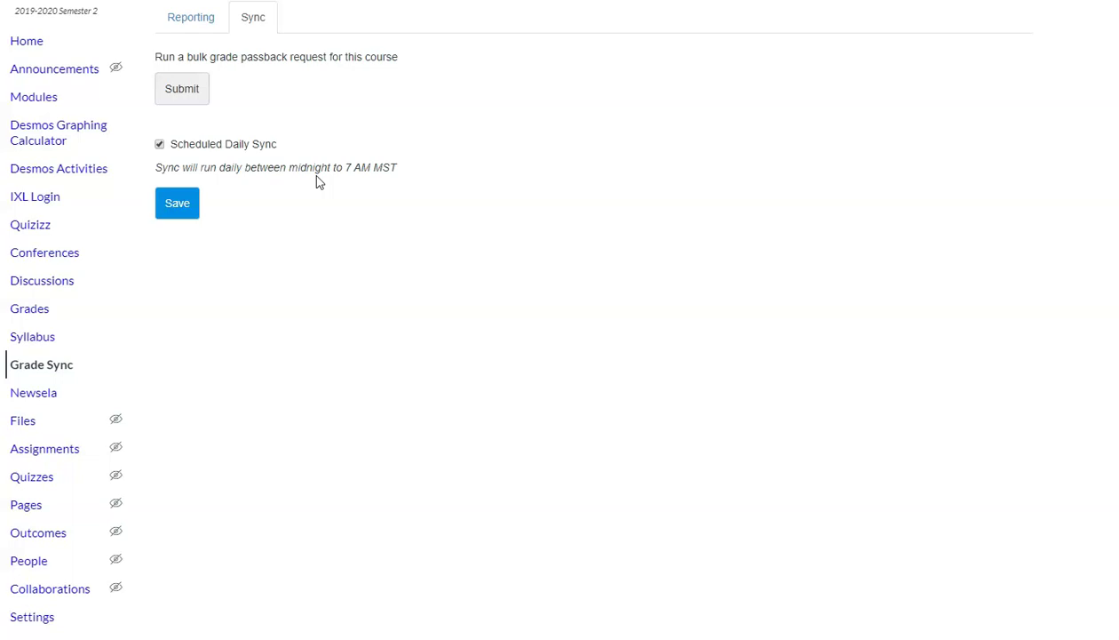
click(162, 213)
click(179, 92)
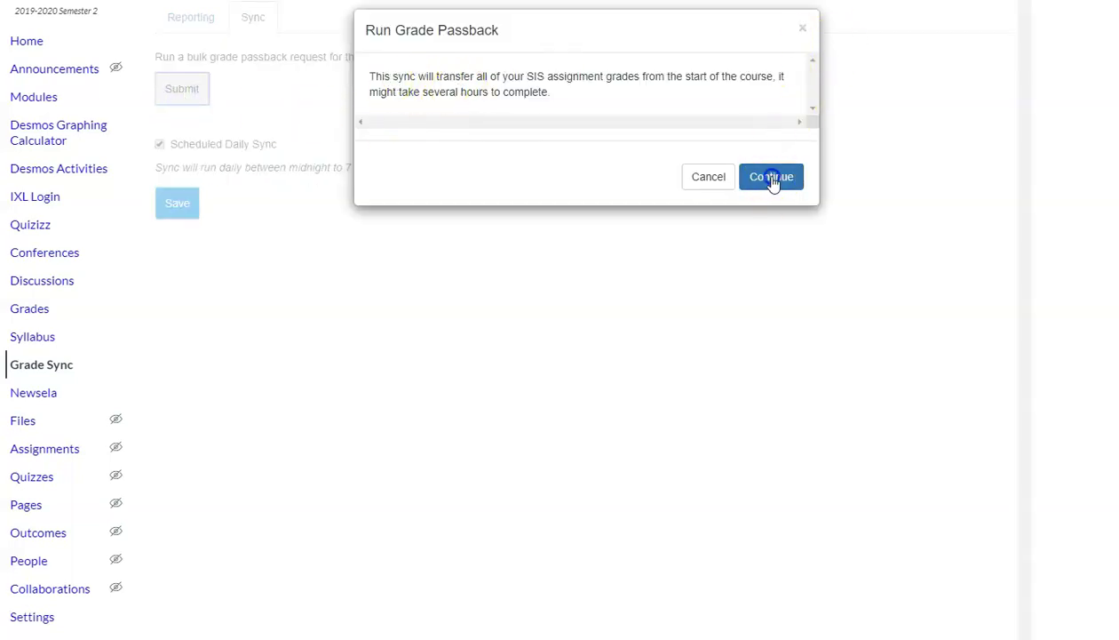
click(769, 175)
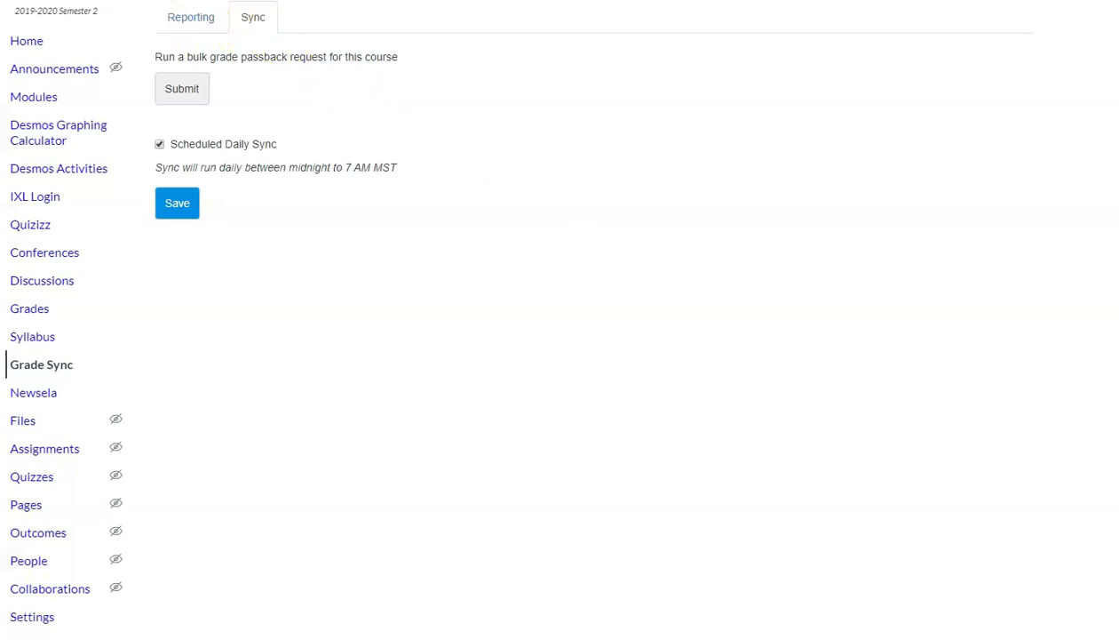
Review the grade sync report, examining the details of the request with errors and of the newest request.
click(185, 29)
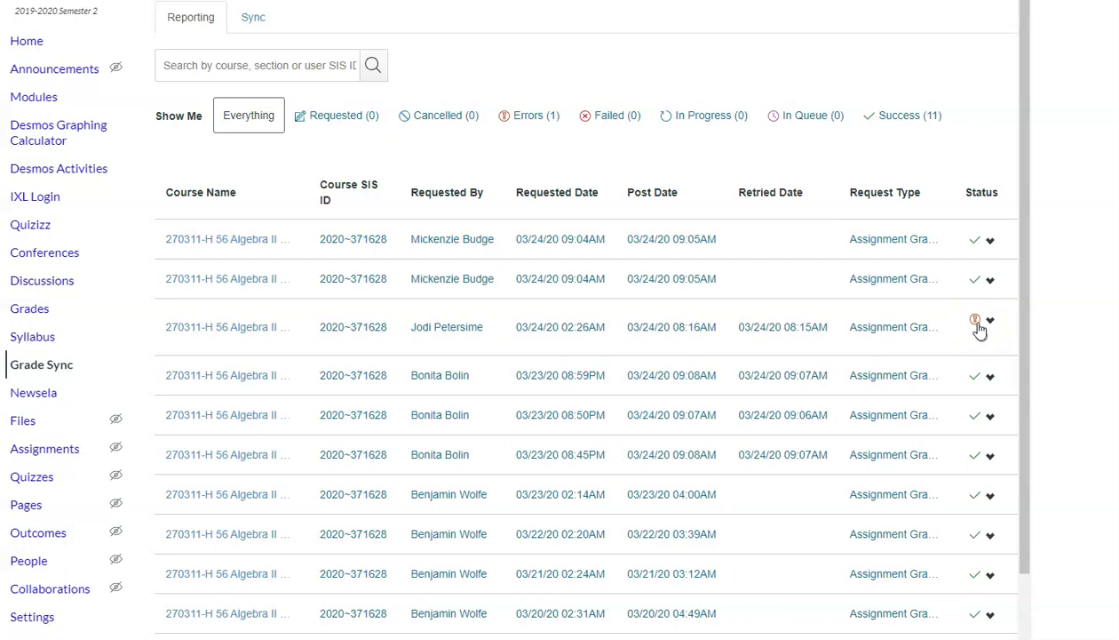
click(977, 325)
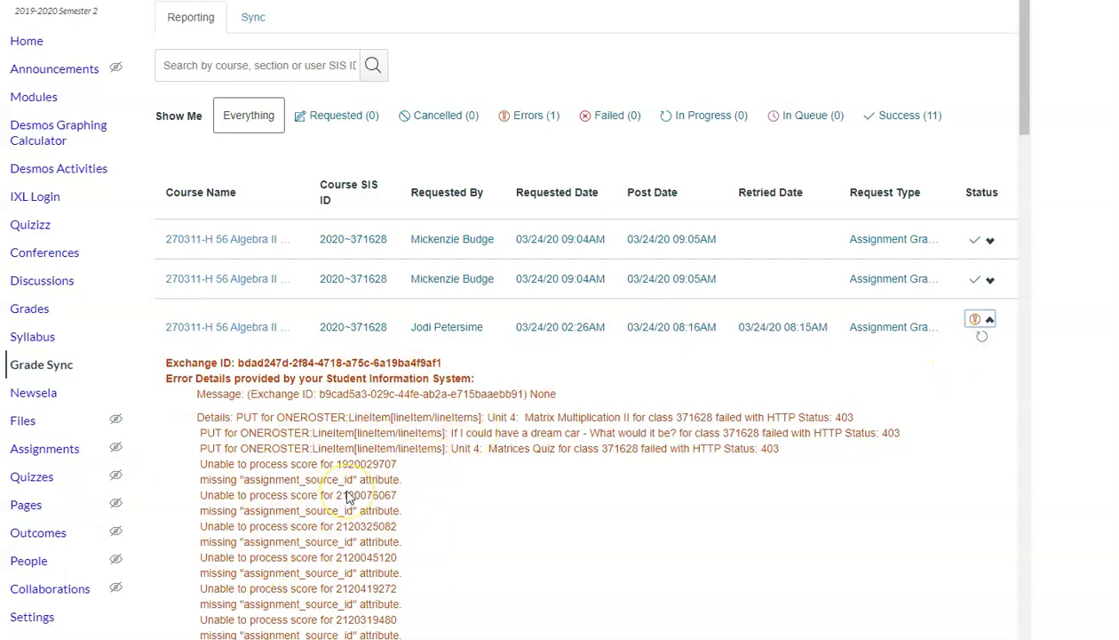
click(981, 325)
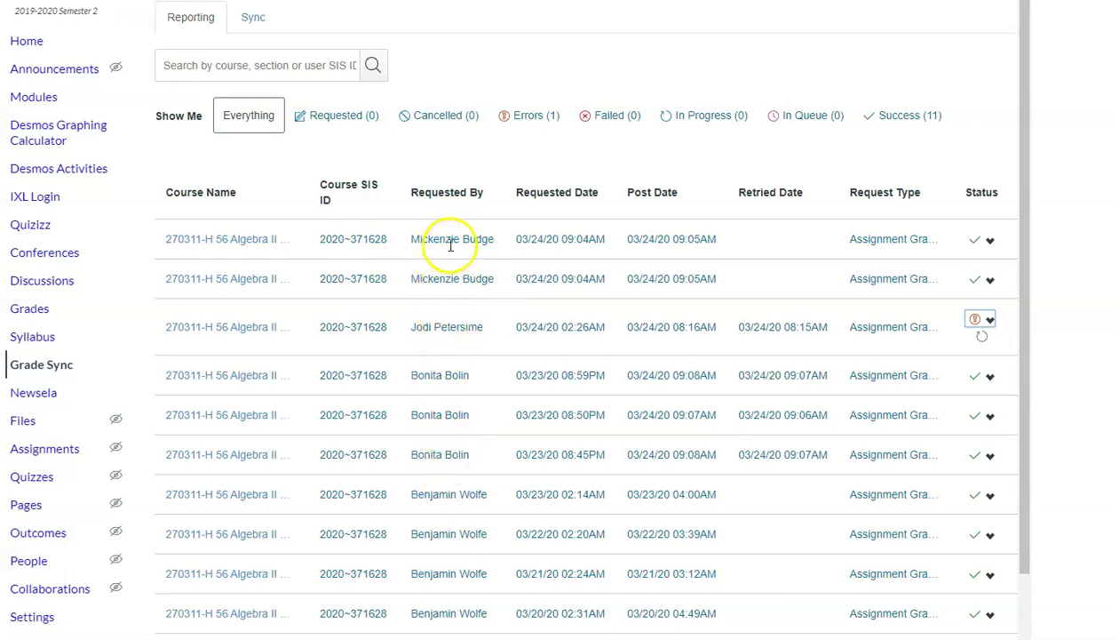
scroll(450, 456, down, 2)
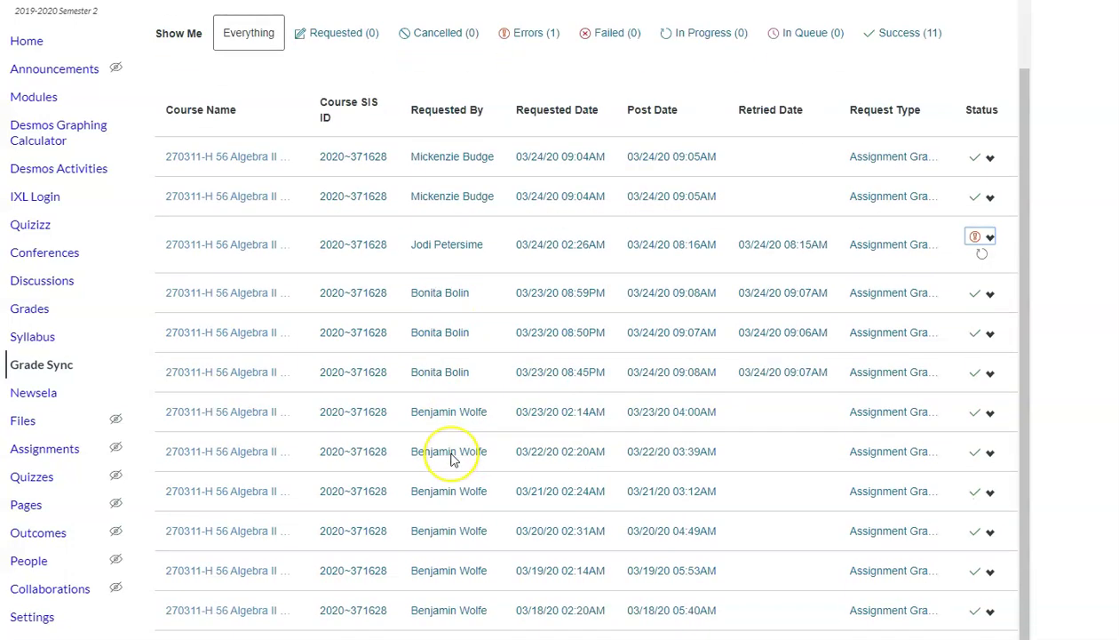
scroll(449, 454, up, 2)
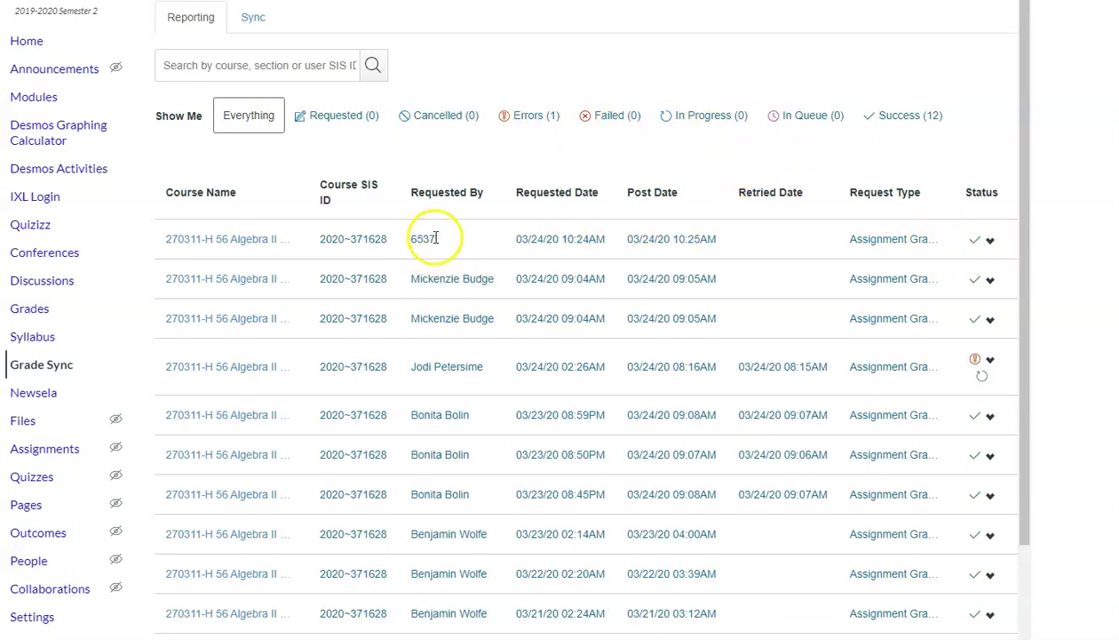
click(988, 240)
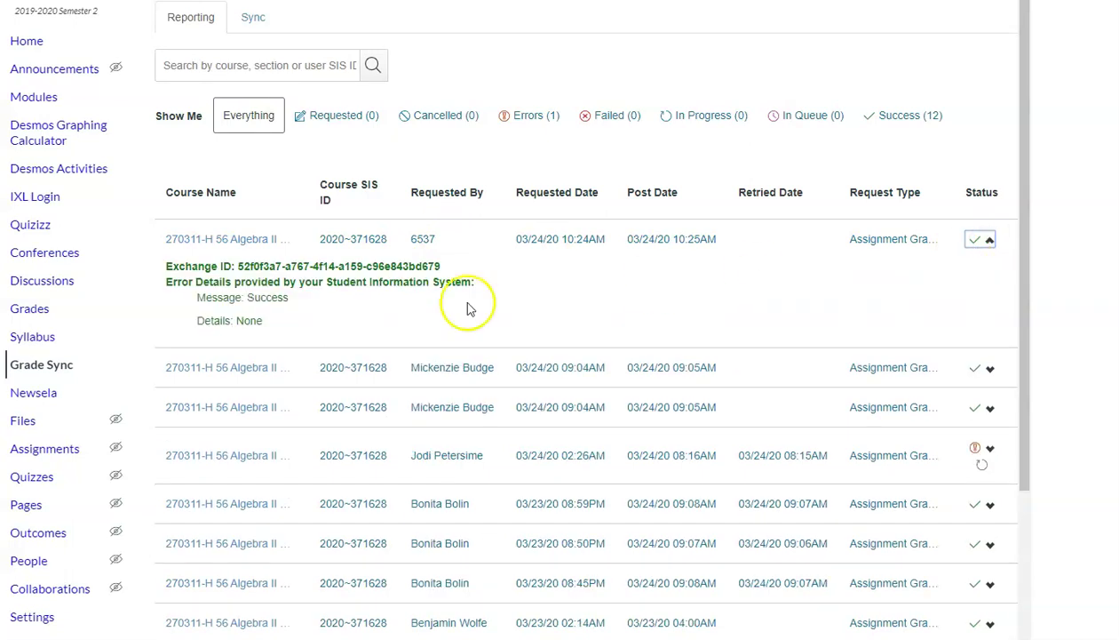
click(988, 240)
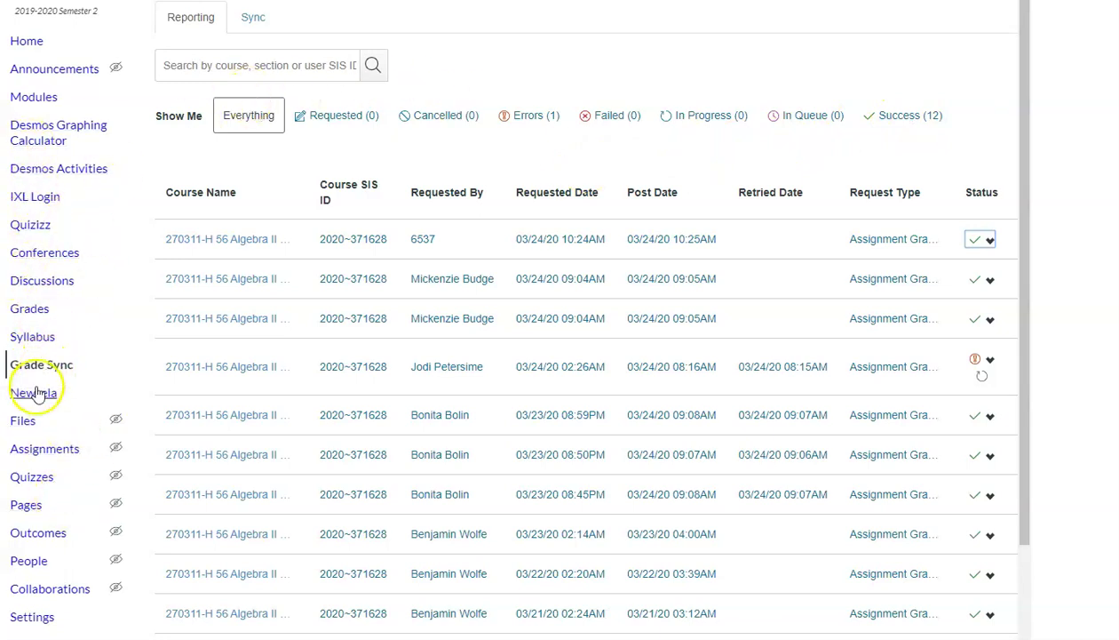
Check the Infinite Campus sync toggles of the Check-Ups assignments, down to the Unit 4 items.
click(40, 450)
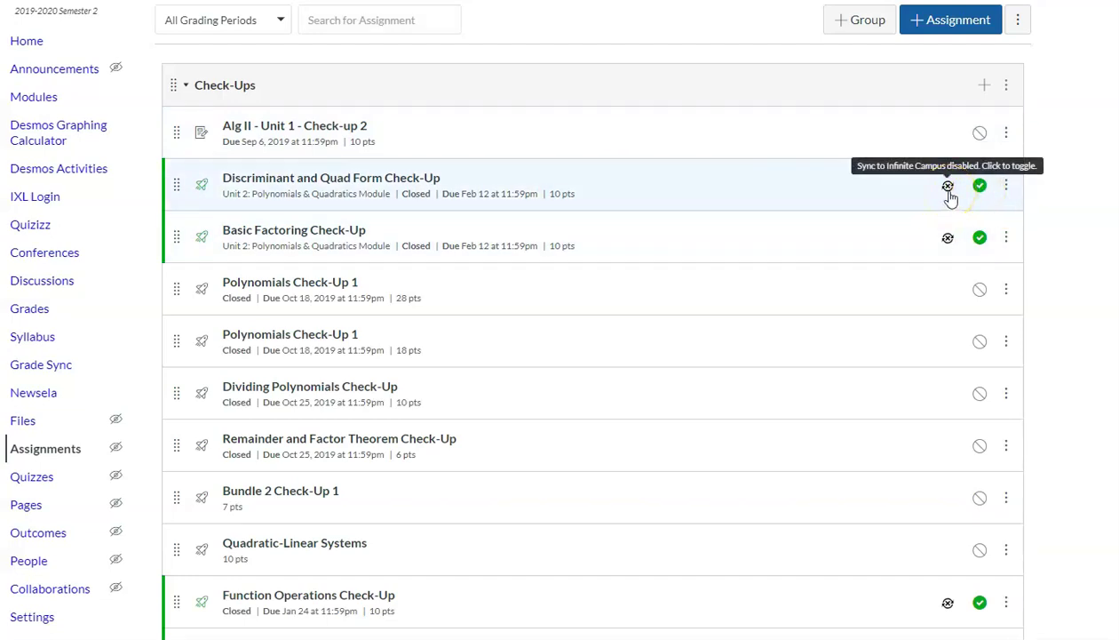
scroll(854, 213, down, 15)
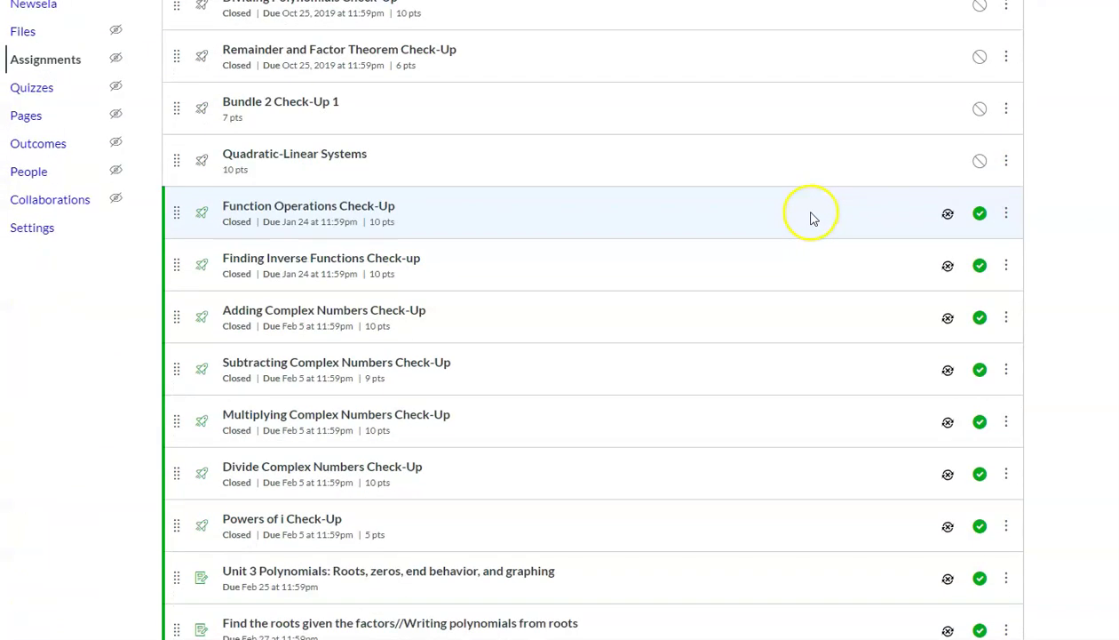
scroll(824, 221, down, 3)
scroll(824, 221, up, 2)
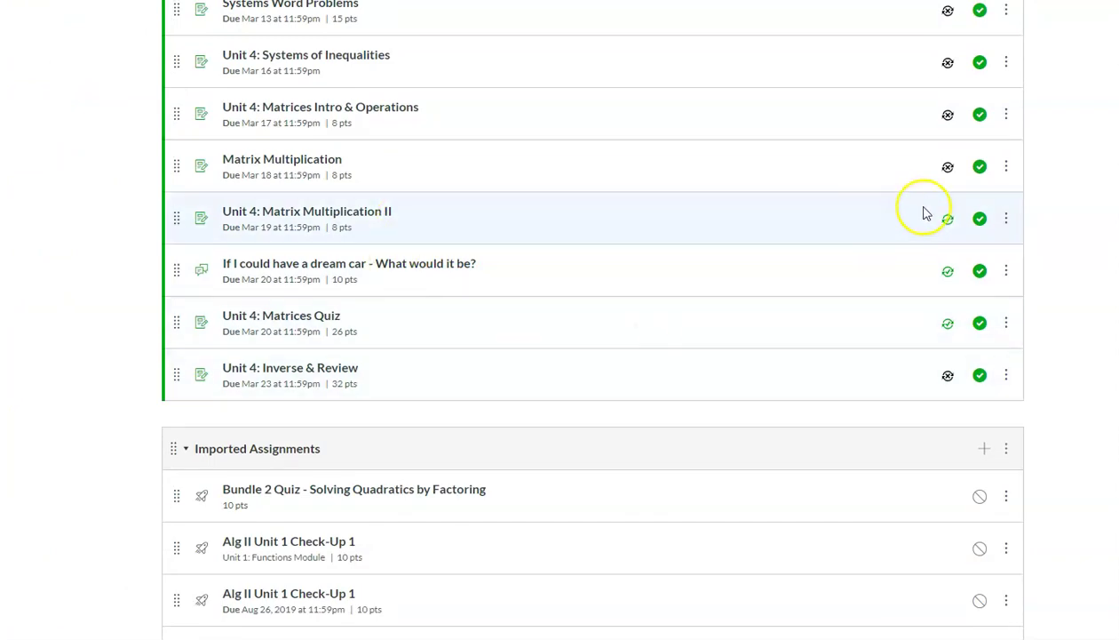
click(947, 170)
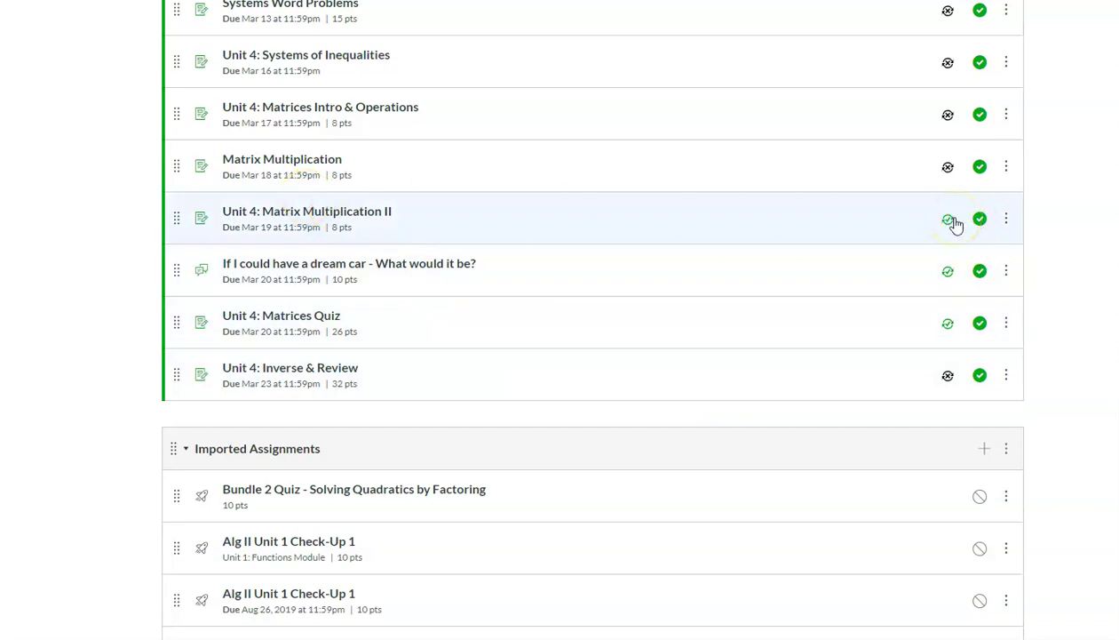
click(366, 215)
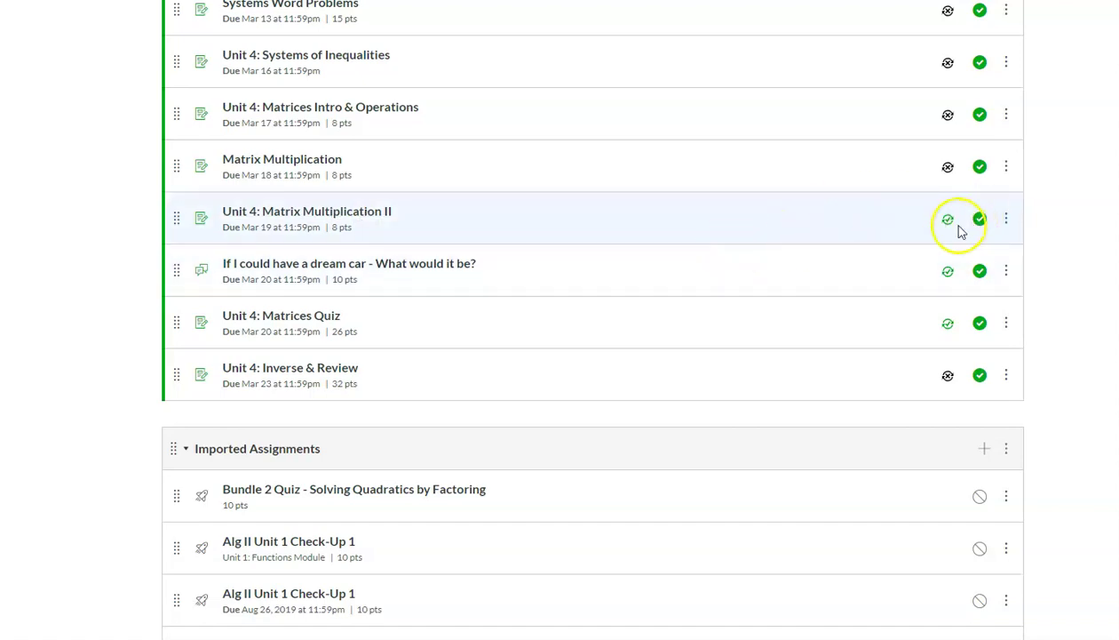
Inspect the Sync to Infinite Campus option in the edit form of Unit 4: Matrix Multiplication II, leaving without saving.
click(285, 216)
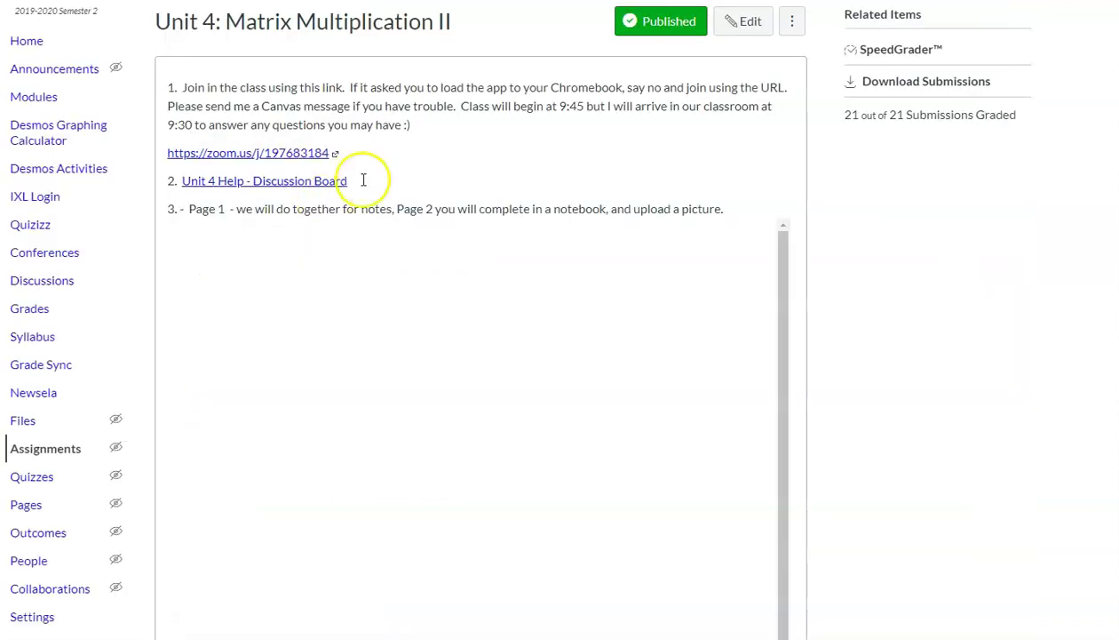
click(747, 30)
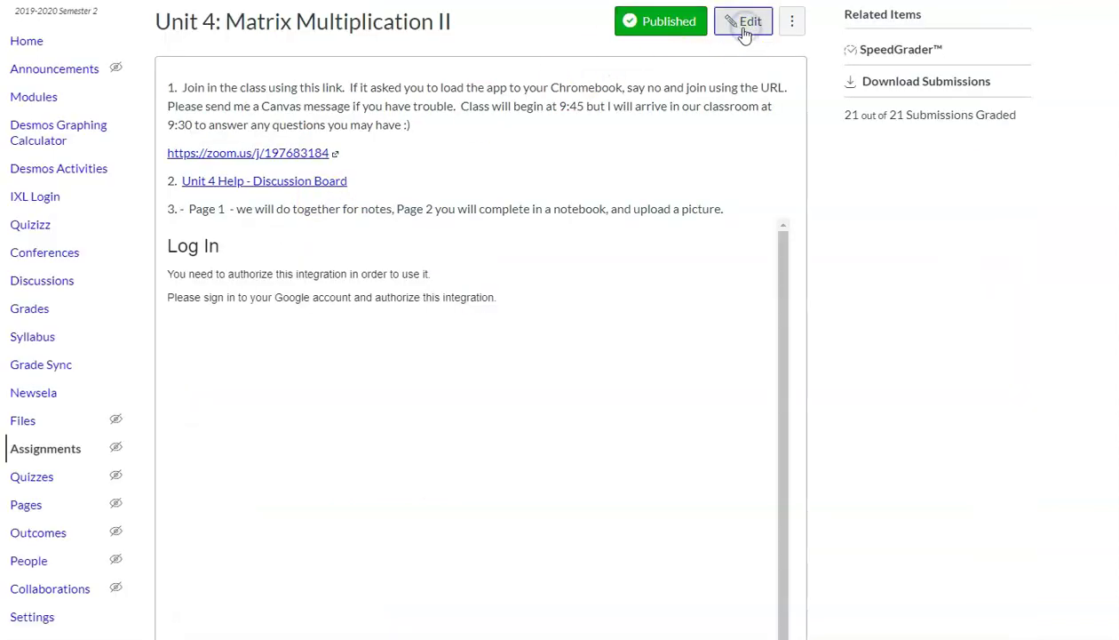
scroll(717, 233, down, 8)
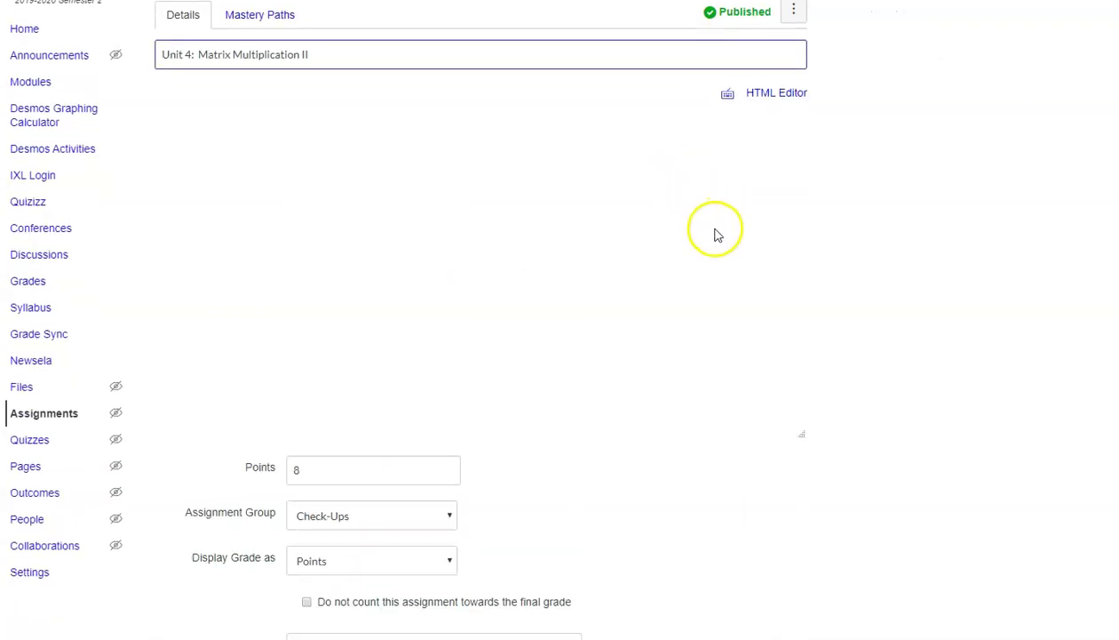
scroll(719, 233, down, 4)
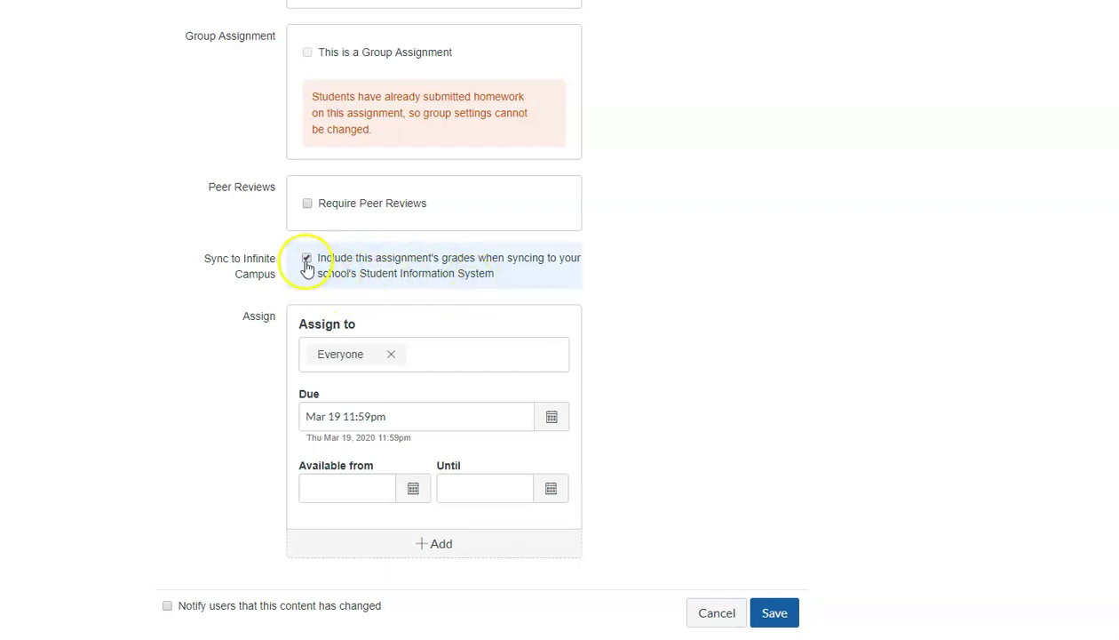
click(720, 619)
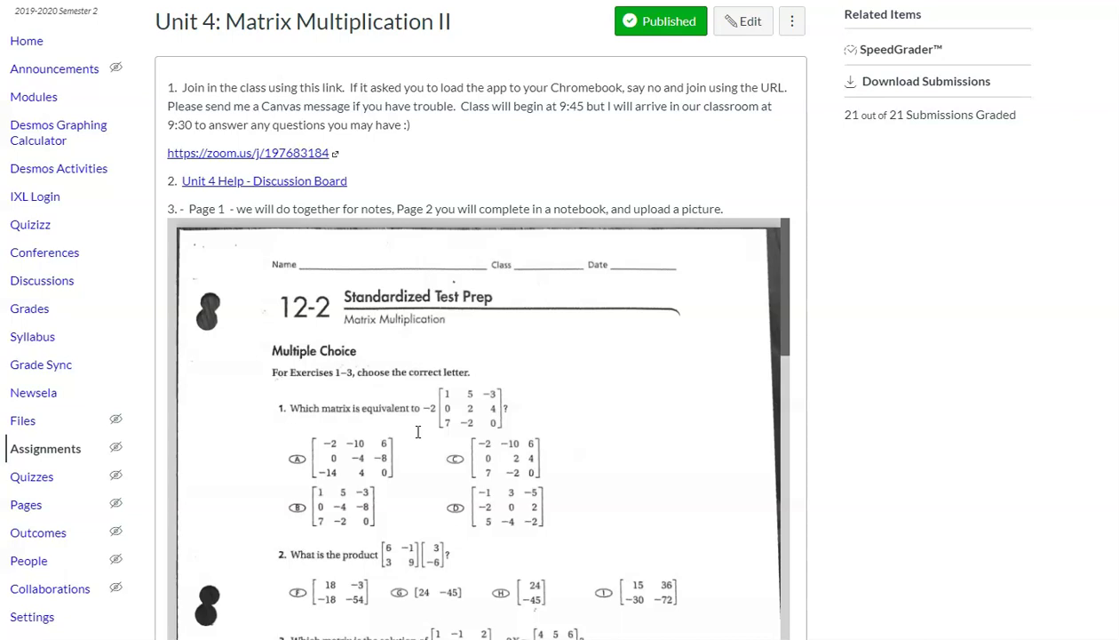
Return to the assignments list and look over which assignments are enabled for syncing.
click(61, 447)
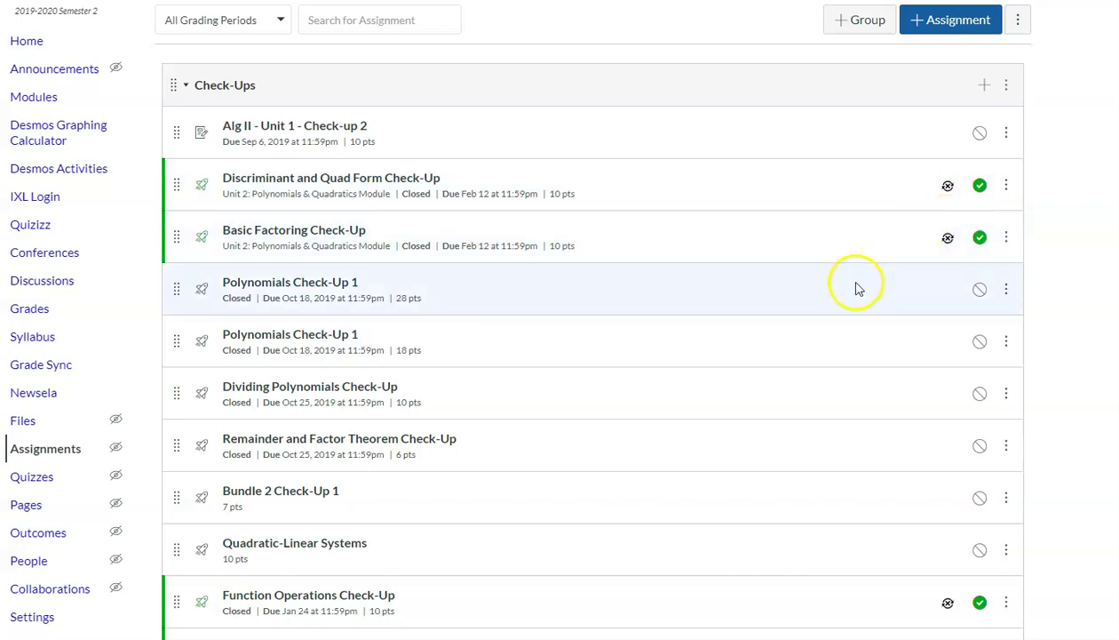
scroll(904, 293, down, 5)
scroll(906, 298, down, 5)
scroll(906, 297, up, 8)
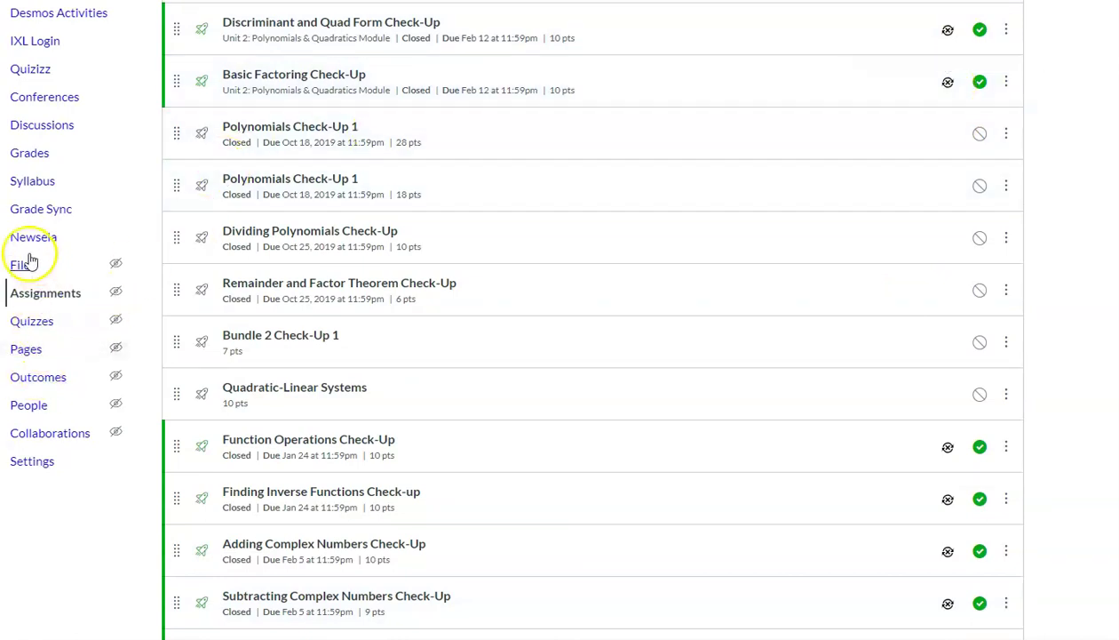
Open the course gradebook and examine its arranging and filtering options and the Sync to IC GPB - Boone County action.
click(31, 155)
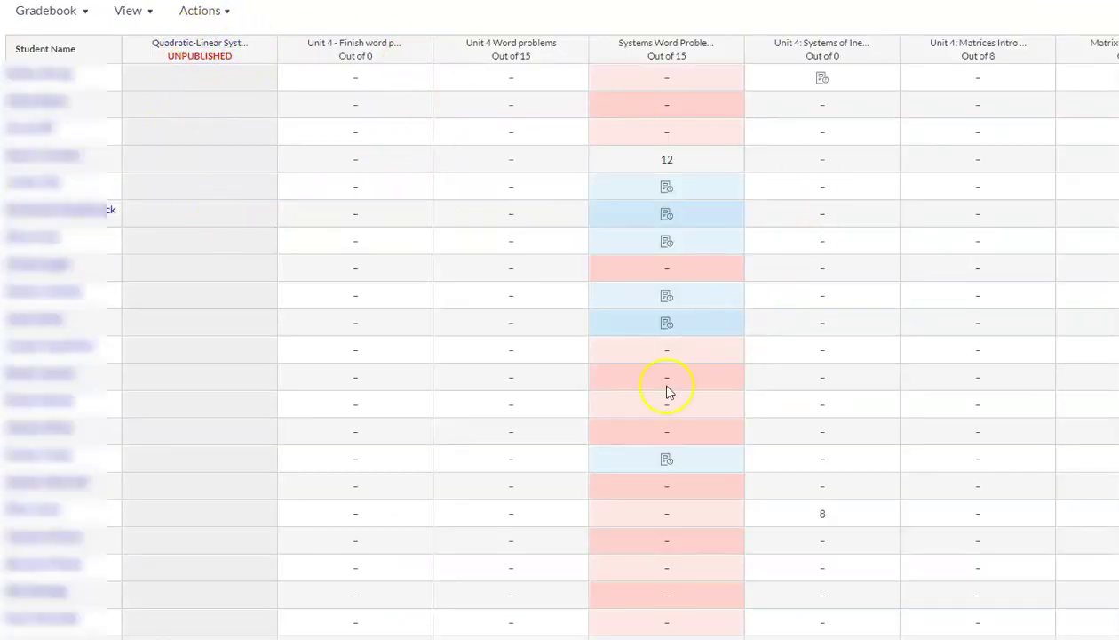
click(152, 16)
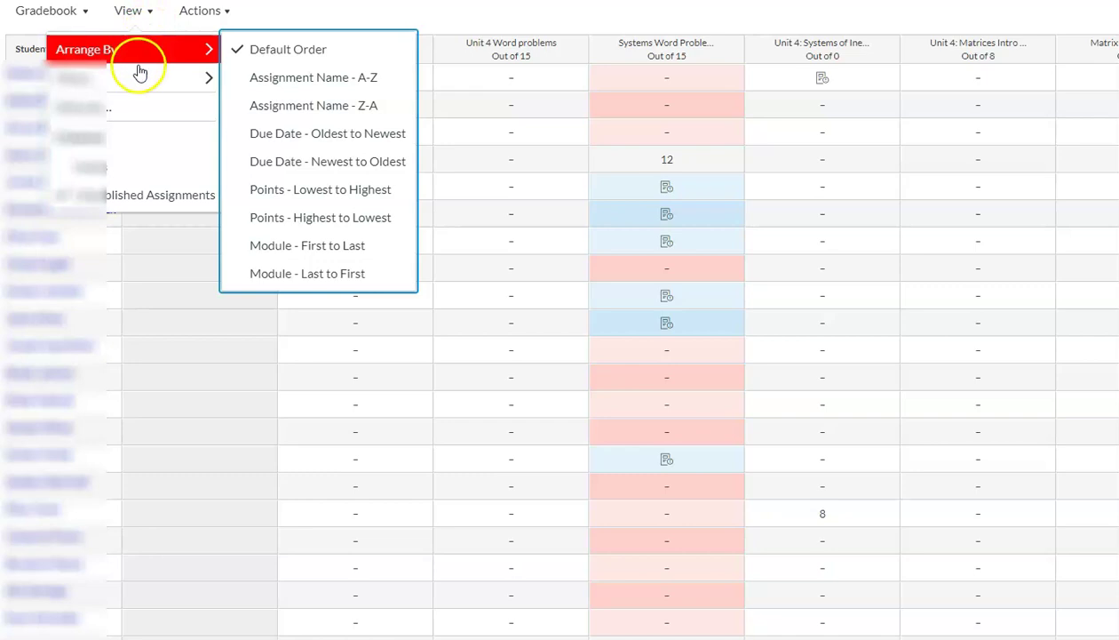
mouse_move(142, 85)
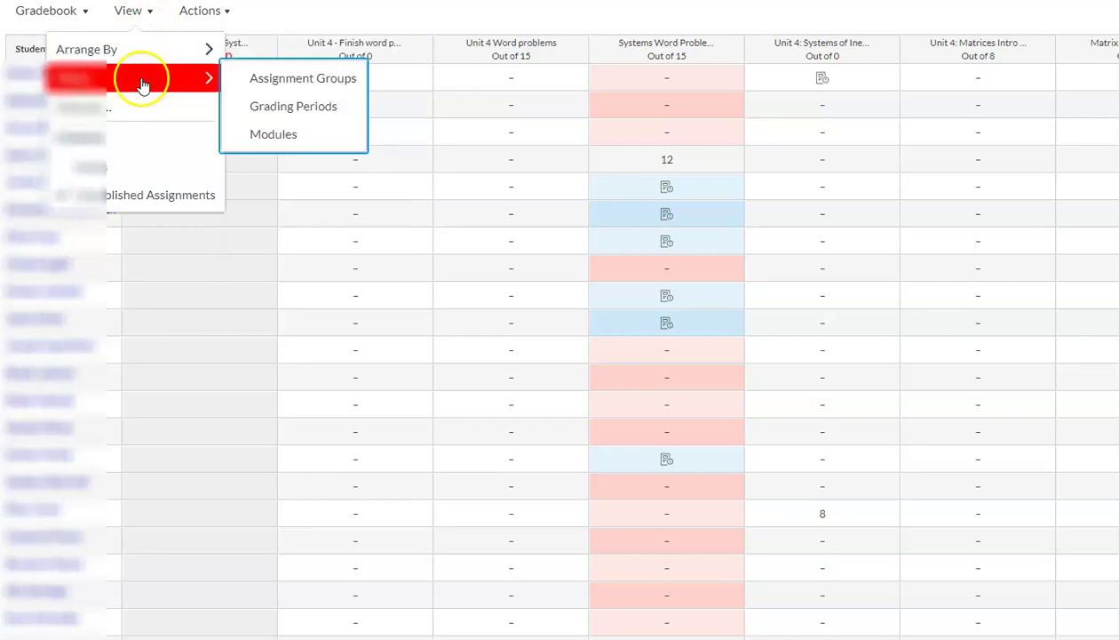
click(227, 15)
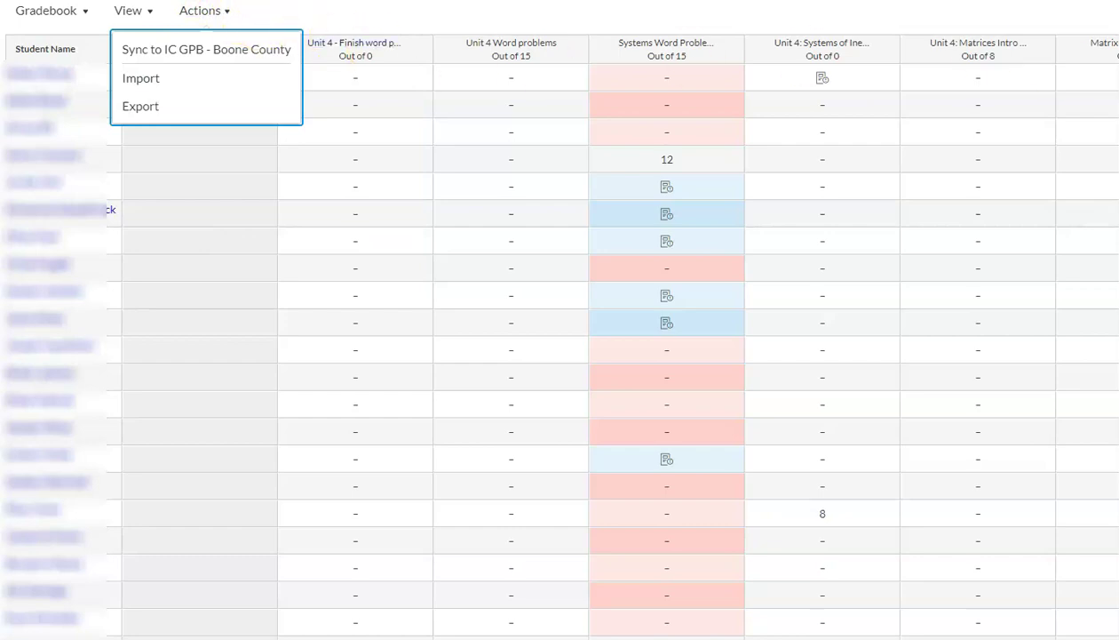
click(140, 16)
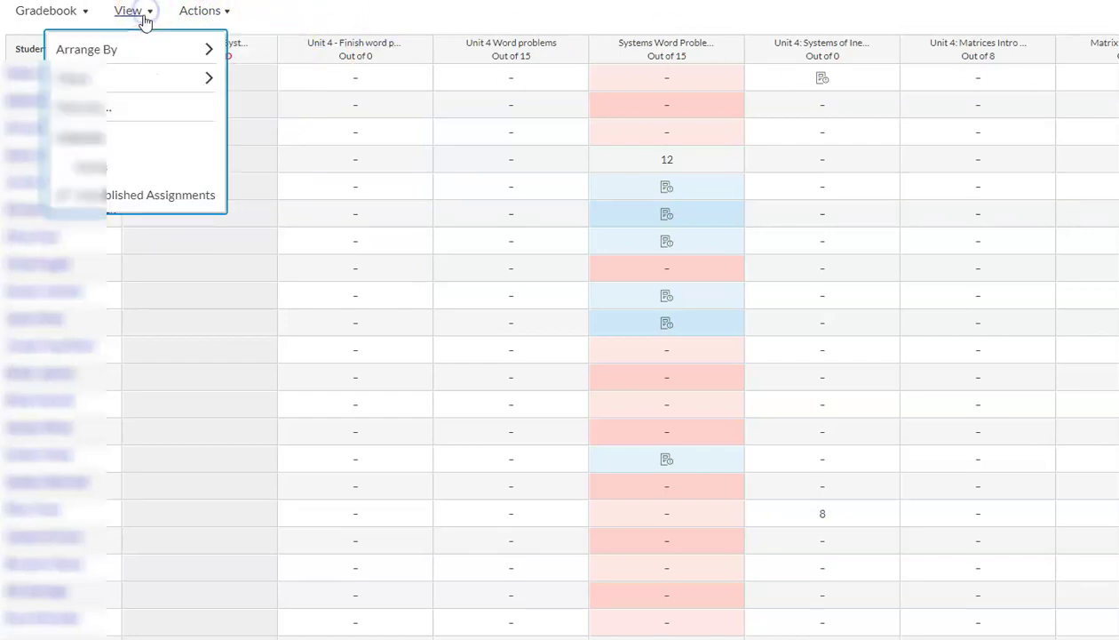
mouse_move(137, 55)
mouse_move(137, 77)
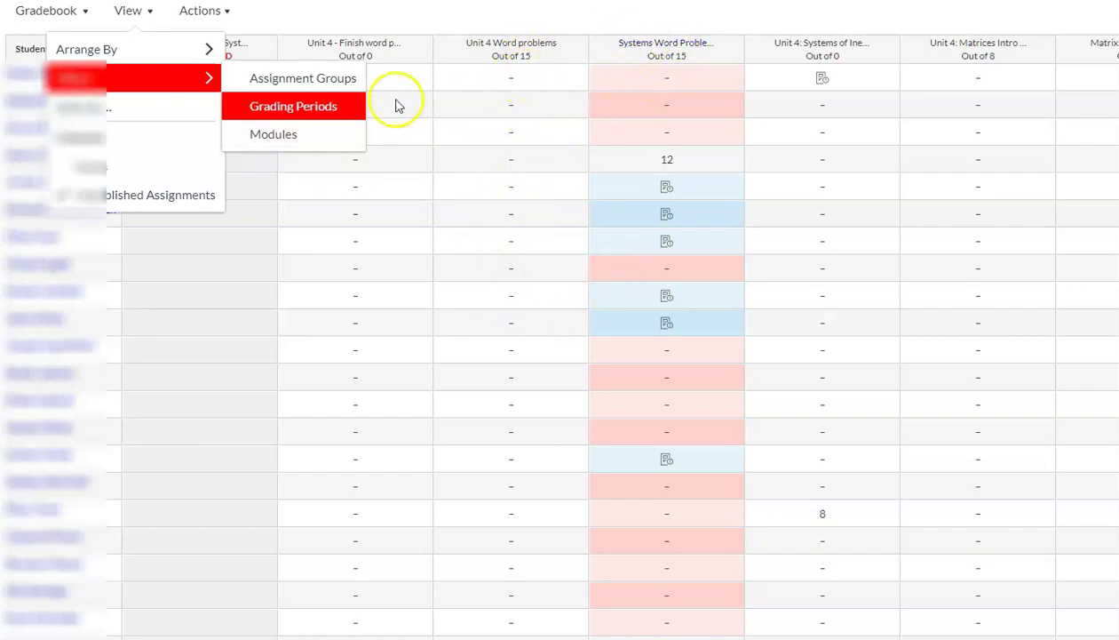
click(463, 131)
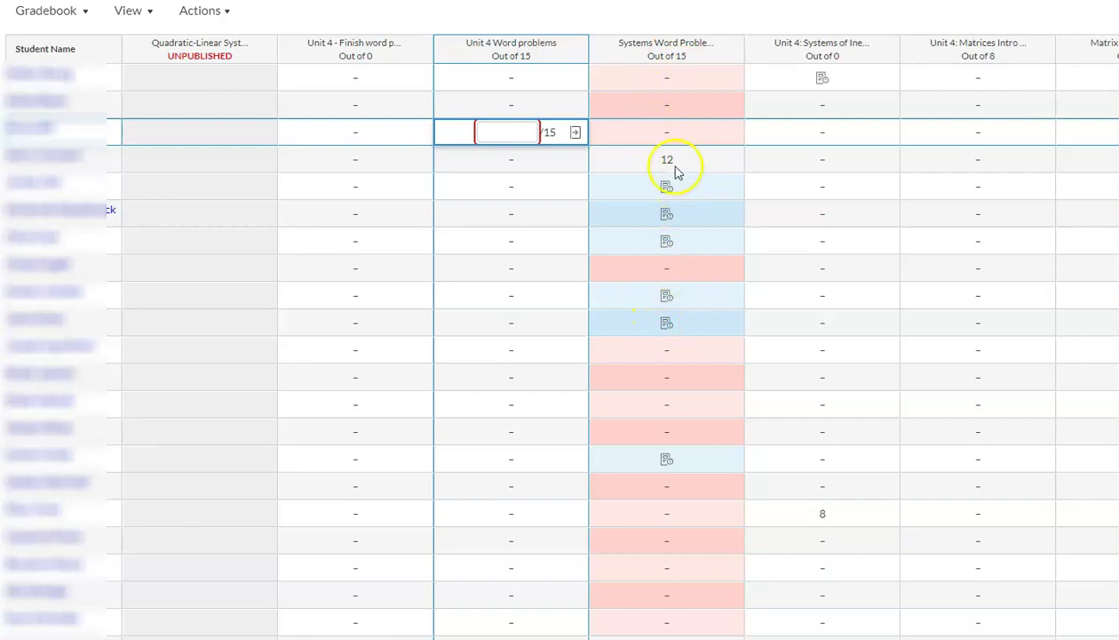
Switch to the Infinite Campus grade book, open the uncategorized assignments and select Unit 4: Matrix Multiplication II, the dream car assignment and Unit 4: Matrices Quiz.
click(671, 79)
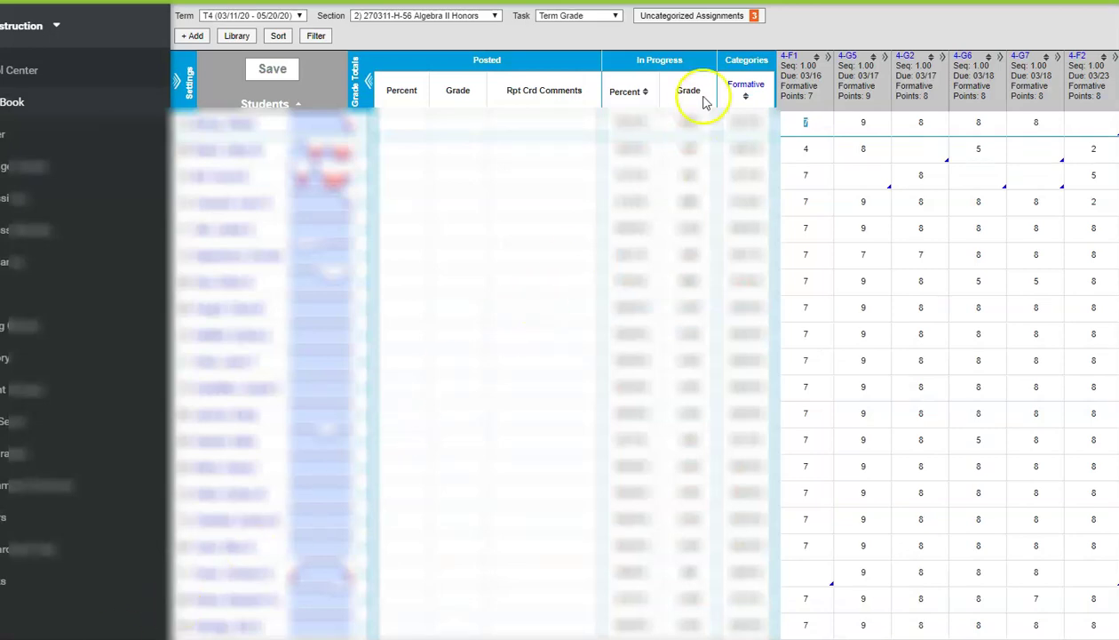
click(659, 27)
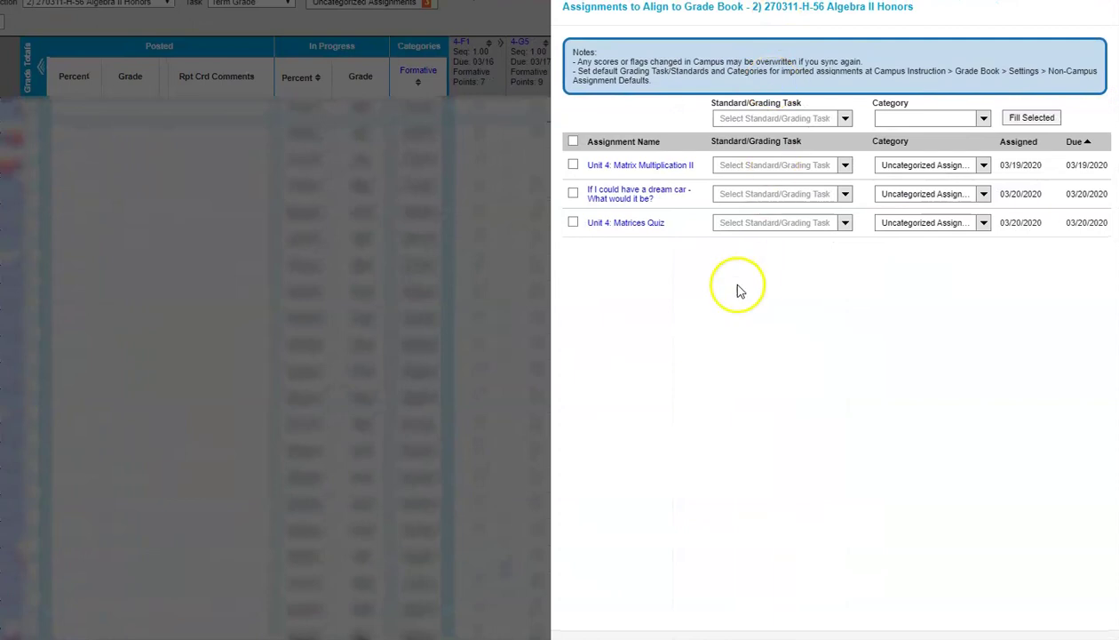
click(573, 166)
click(573, 194)
click(573, 223)
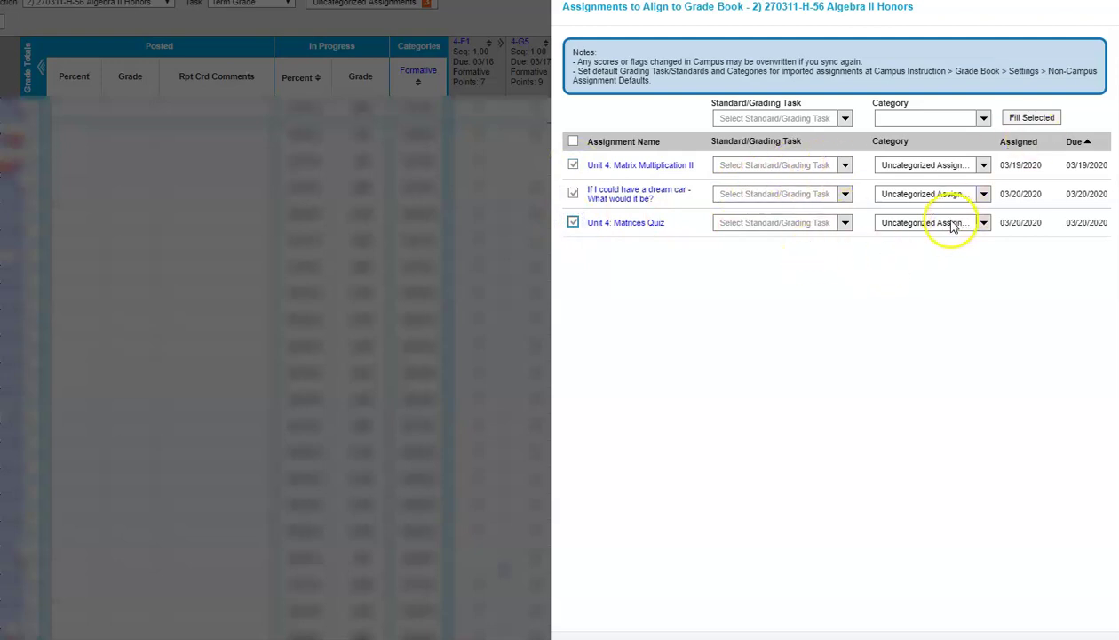
Fill the selected assignments with the grading task Term Grade and the category Formative.
click(845, 118)
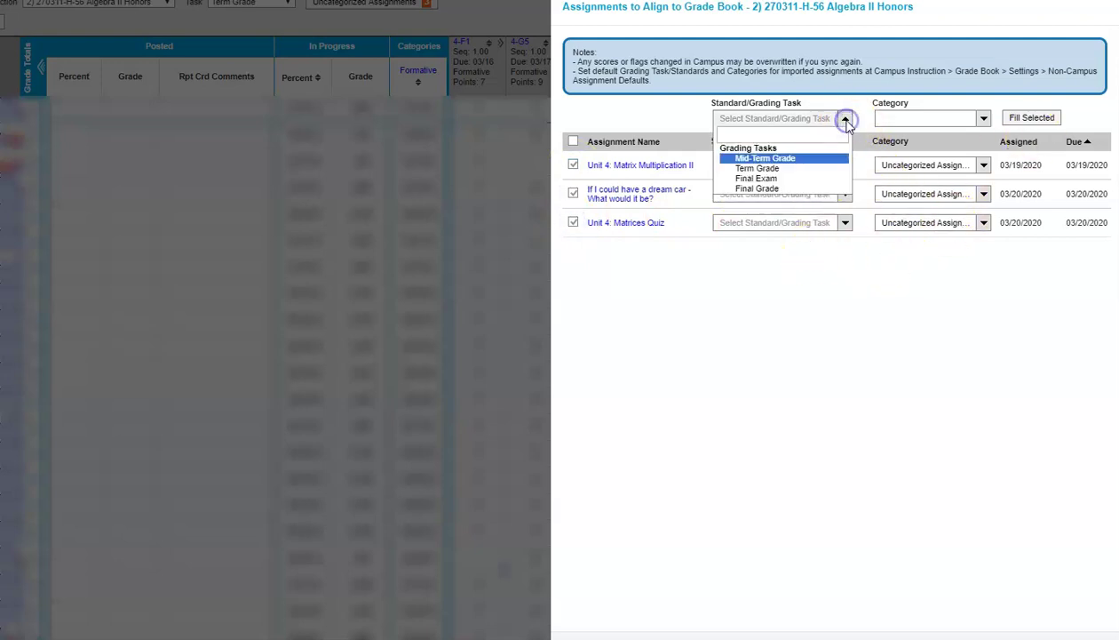
click(827, 168)
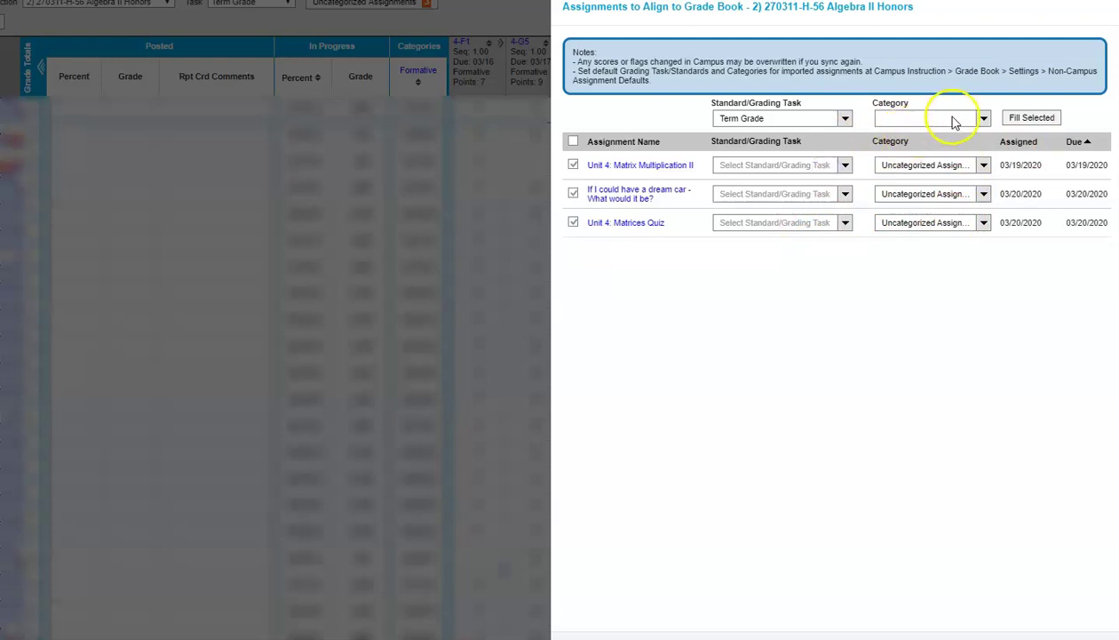
click(982, 118)
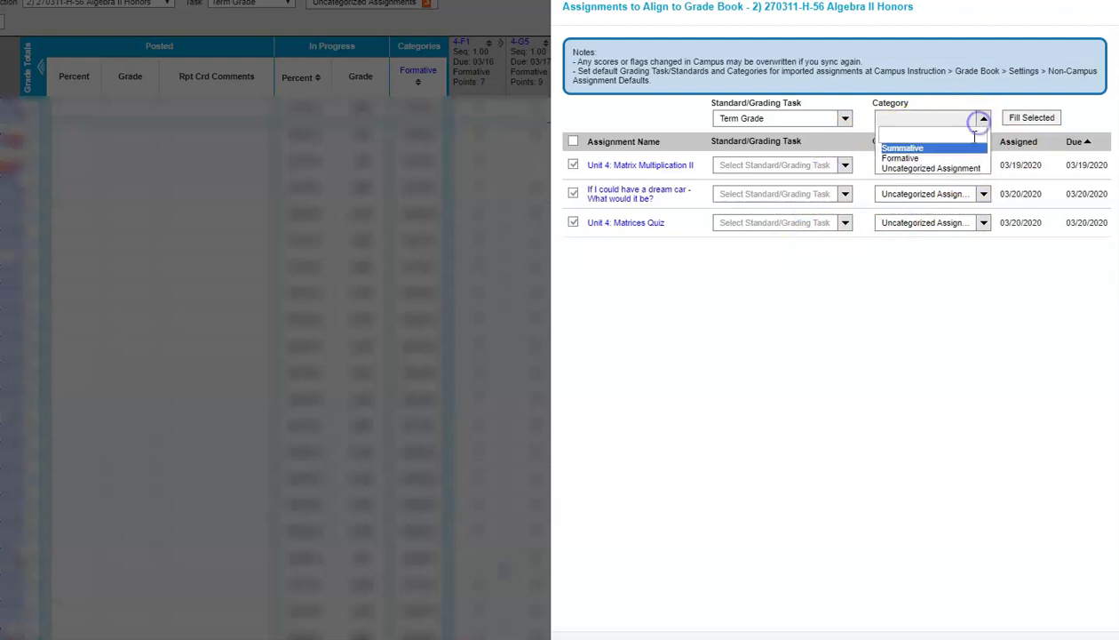
click(950, 158)
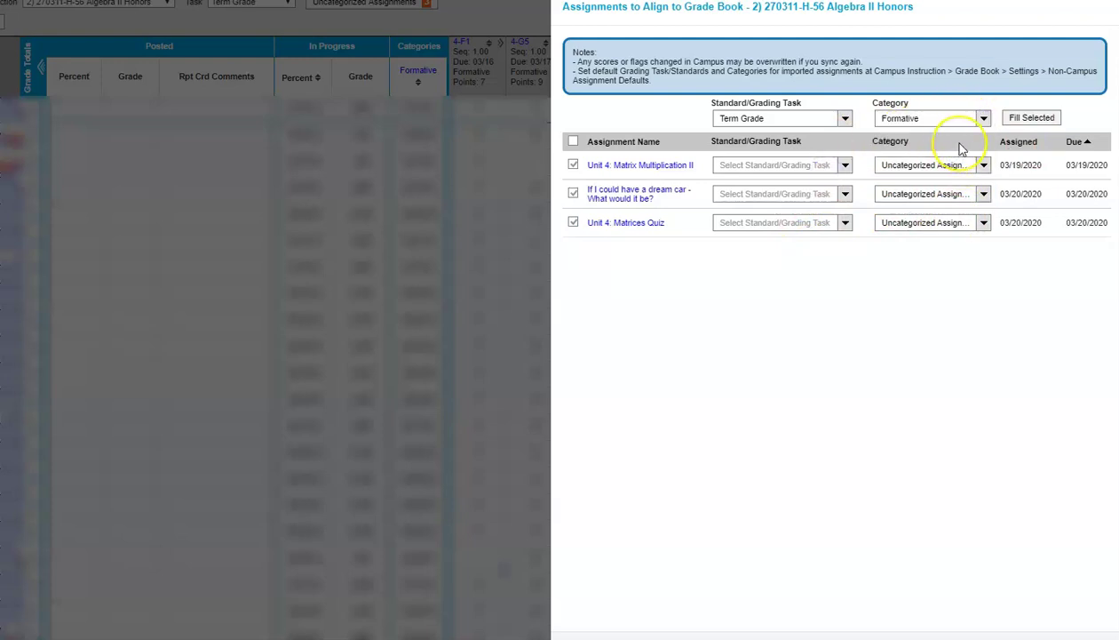
click(1029, 122)
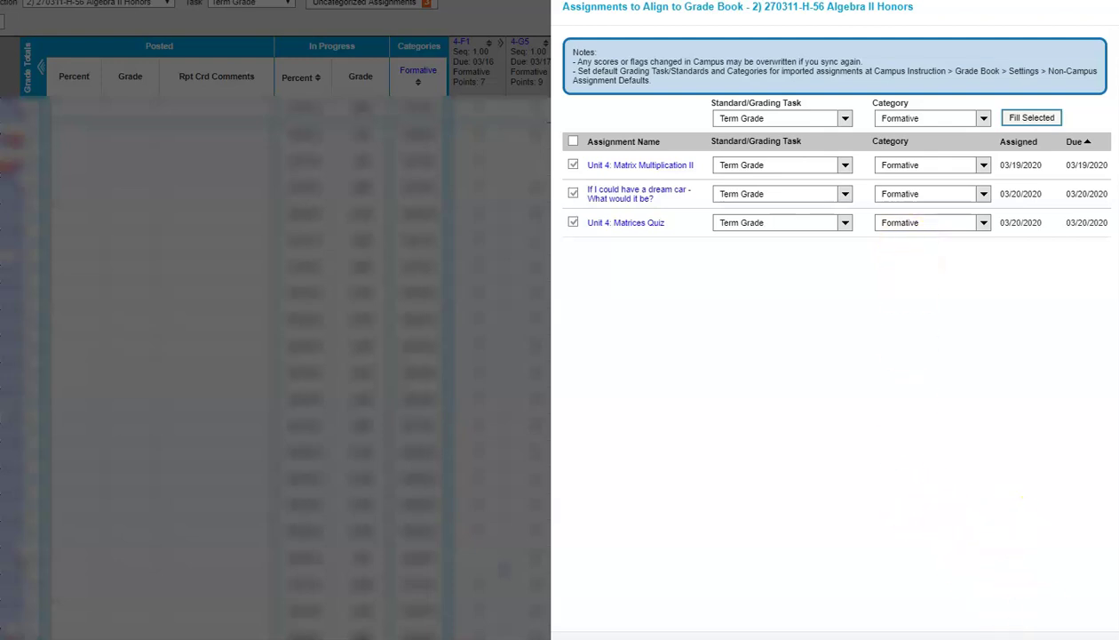
Save the assignment alignment, return to the grade book and check the U4MMI assignment column.
click(1040, 638)
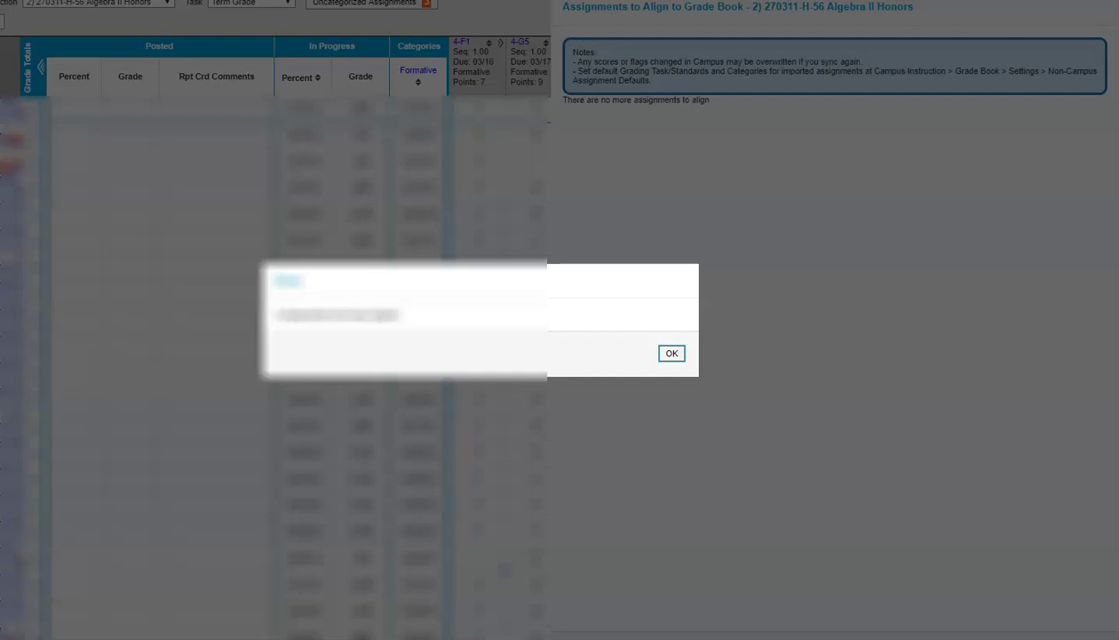
click(670, 353)
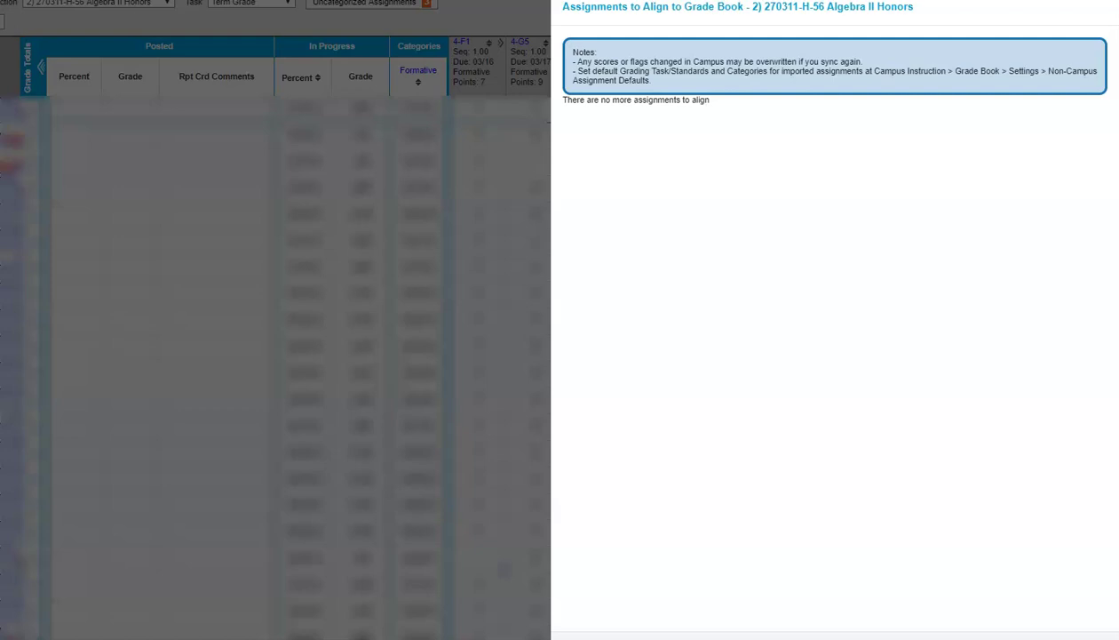
click(1050, 635)
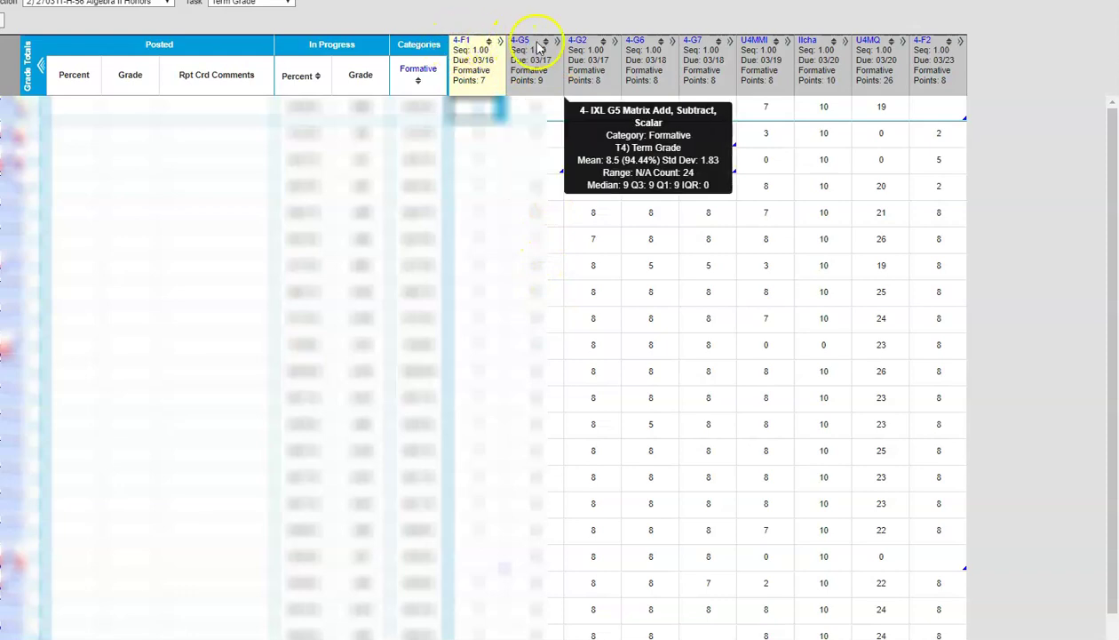
click(753, 42)
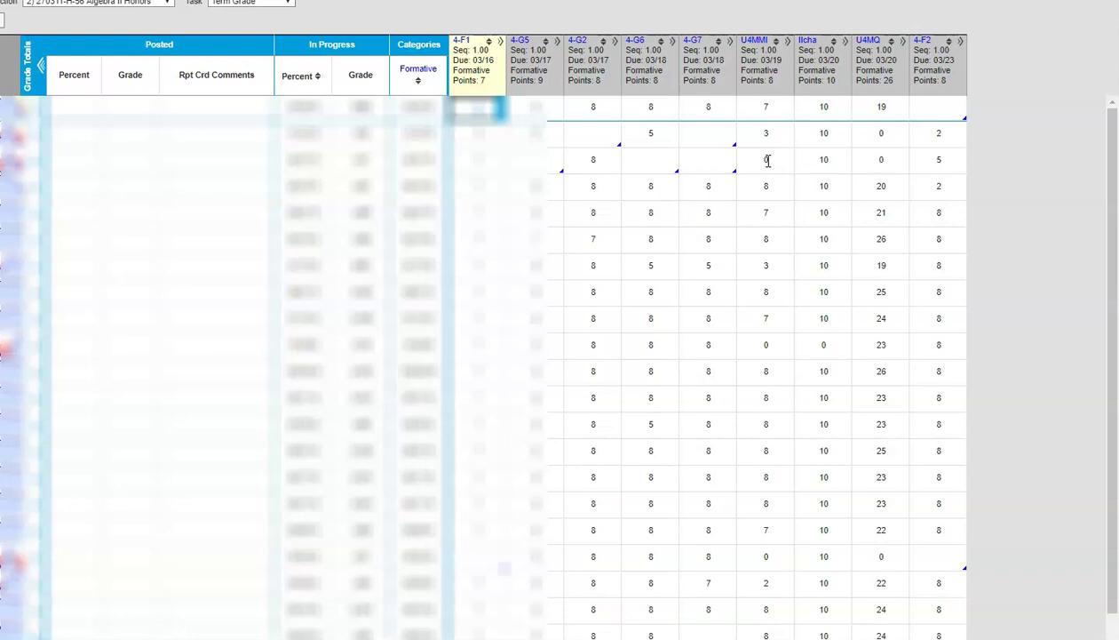
Switch back to the Canvas course and save its Grade Sync settings with Scheduled Daily Sync enabled.
click(379, 400)
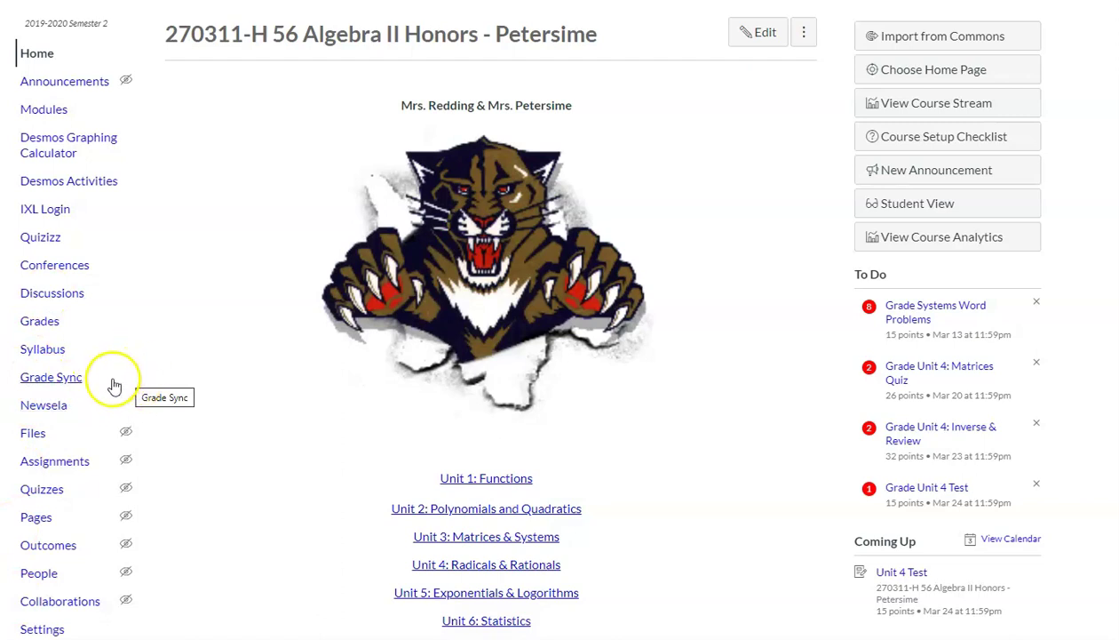
click(59, 381)
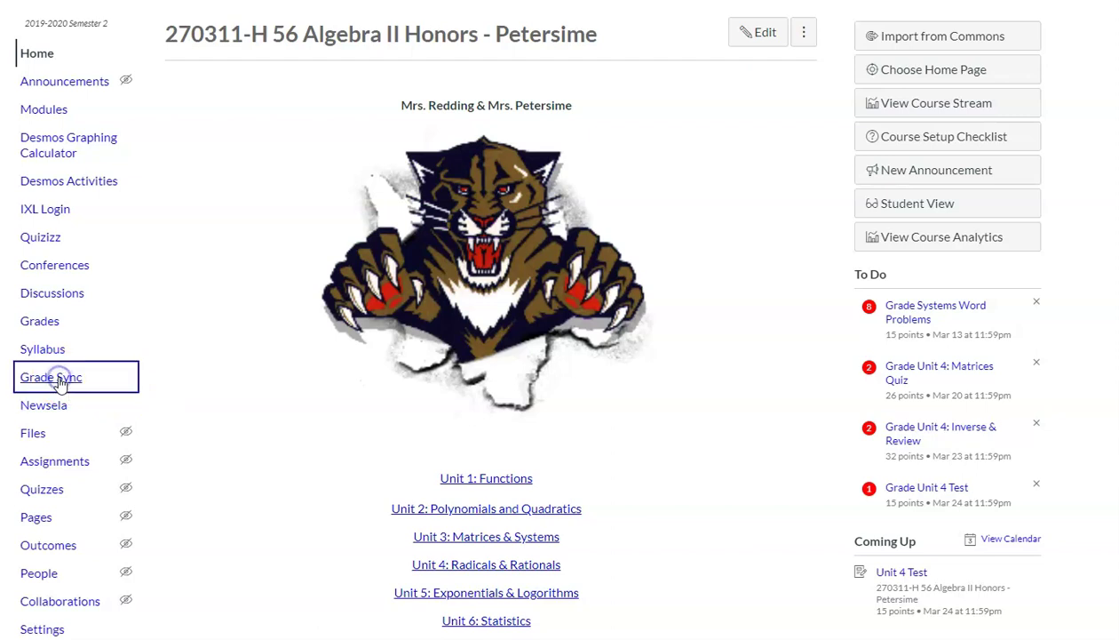
click(262, 32)
click(261, 33)
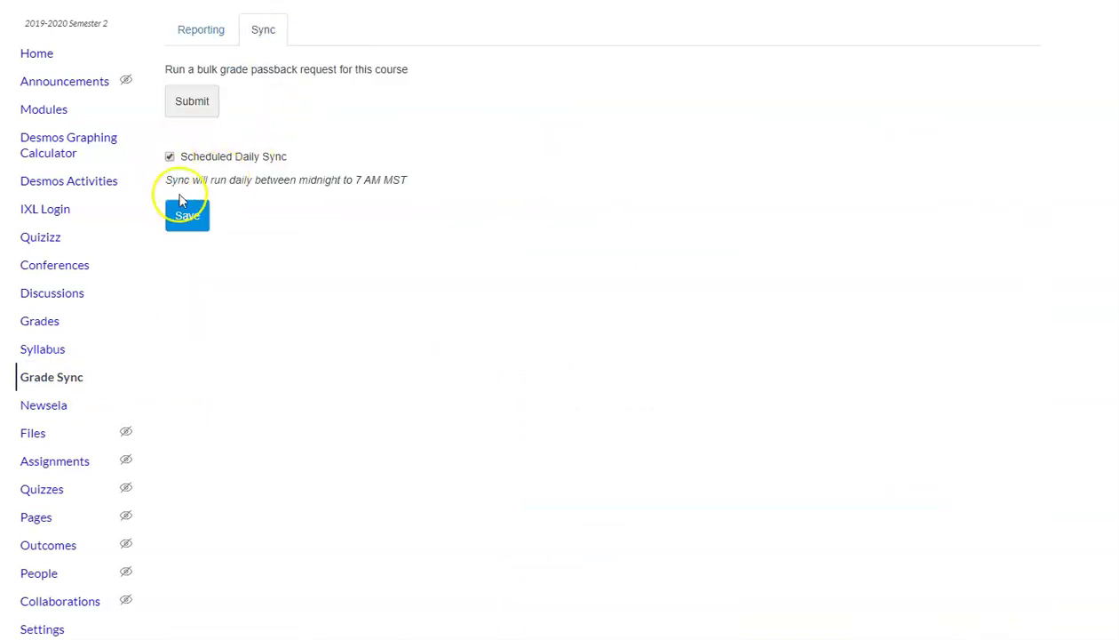
click(182, 221)
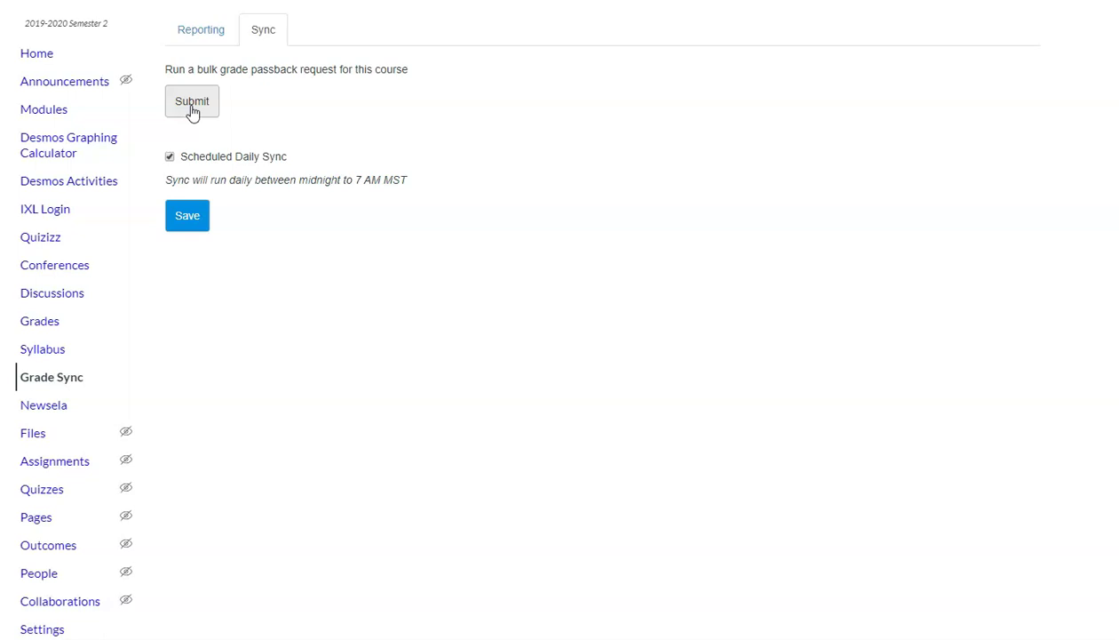
click(93, 528)
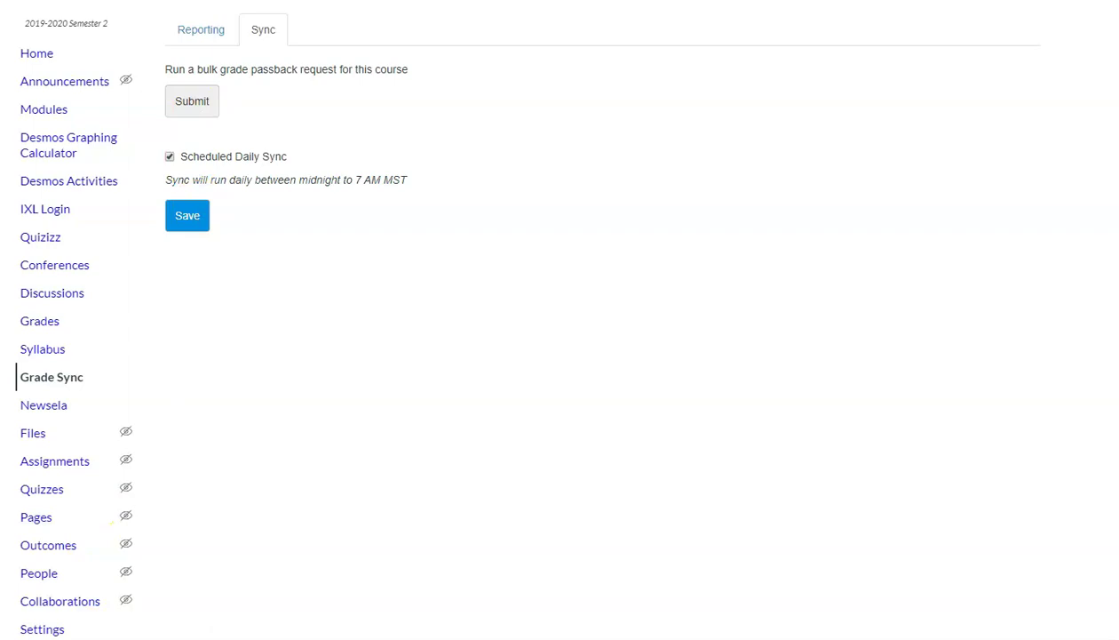